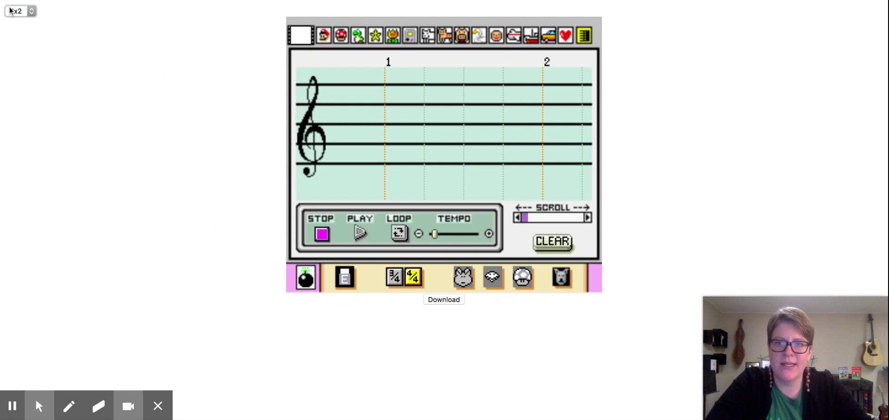
# Switch the composer's display scale from 2x2 to 3x3 to enlarge the staff.
pyautogui.moveTo(42, 414)
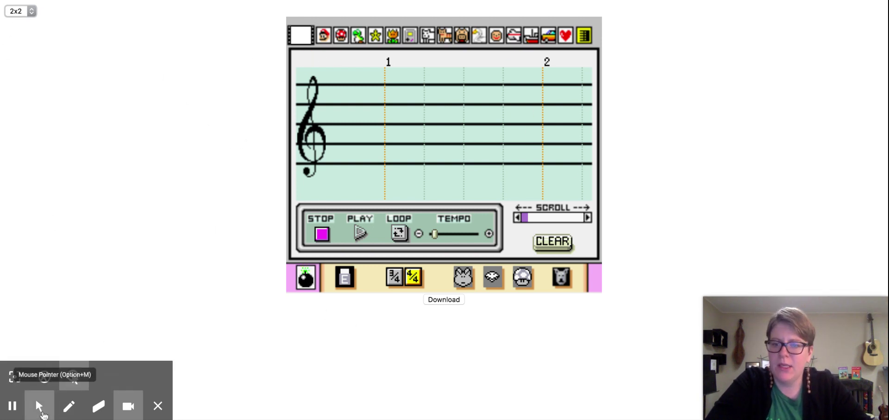
pyautogui.click(15, 379)
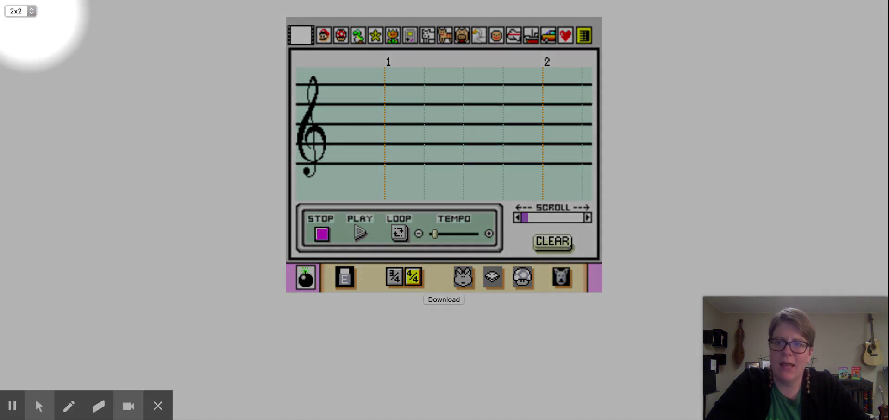
pyautogui.click(31, 9)
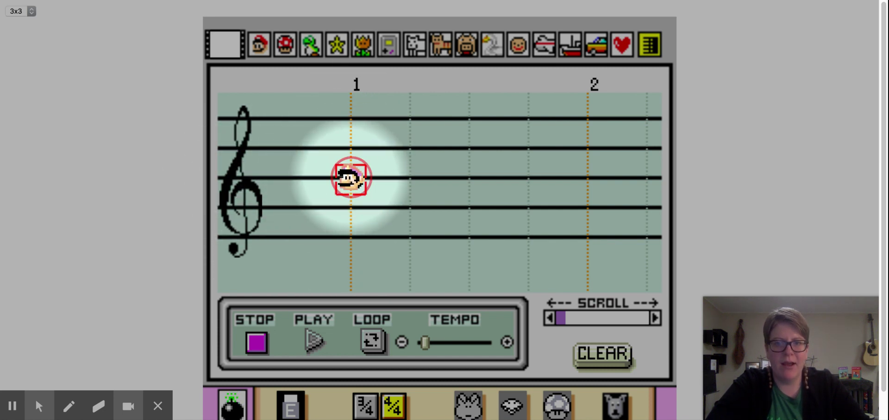
# Place six Mario notes on the middle, second, top, second, middle and fourth lines.
pyautogui.click(351, 178)
pyautogui.click(409, 150)
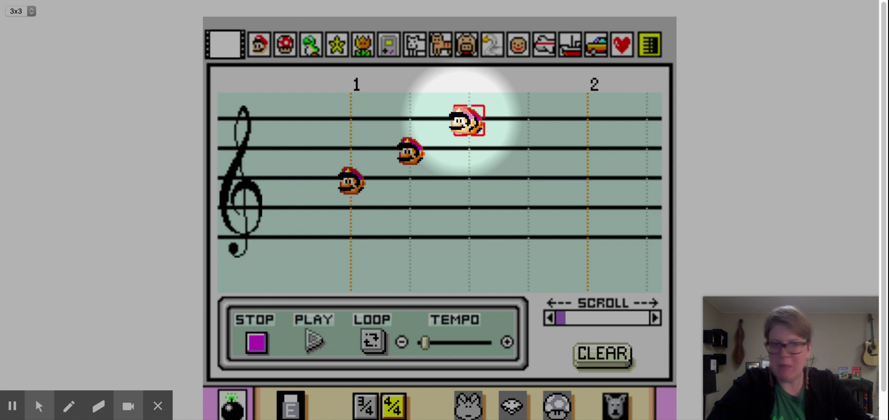
pyautogui.click(468, 120)
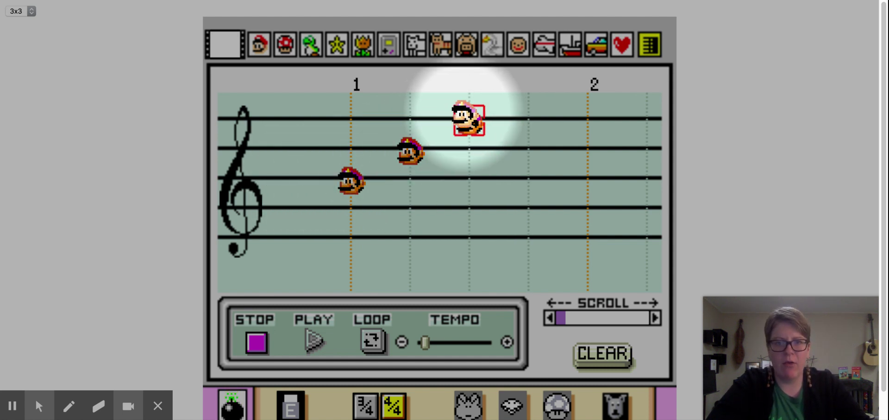
pyautogui.click(528, 147)
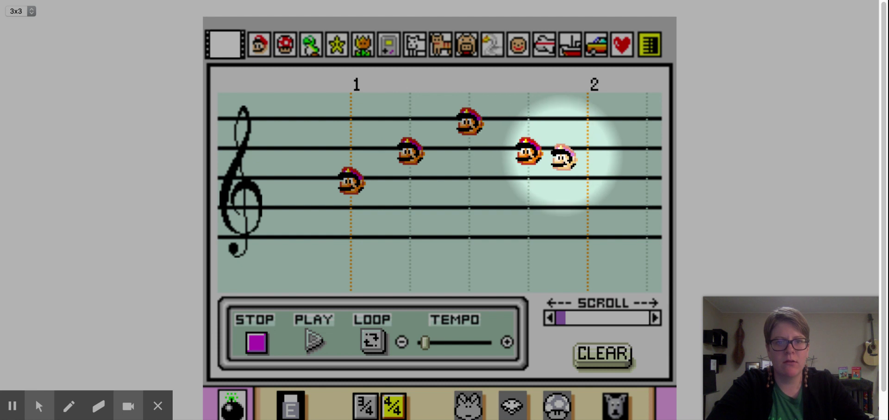
pyautogui.click(588, 178)
pyautogui.click(646, 209)
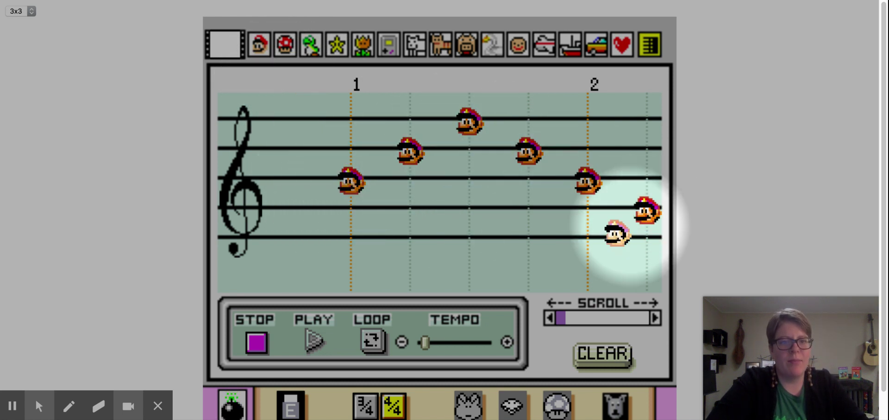
pyautogui.click(313, 342)
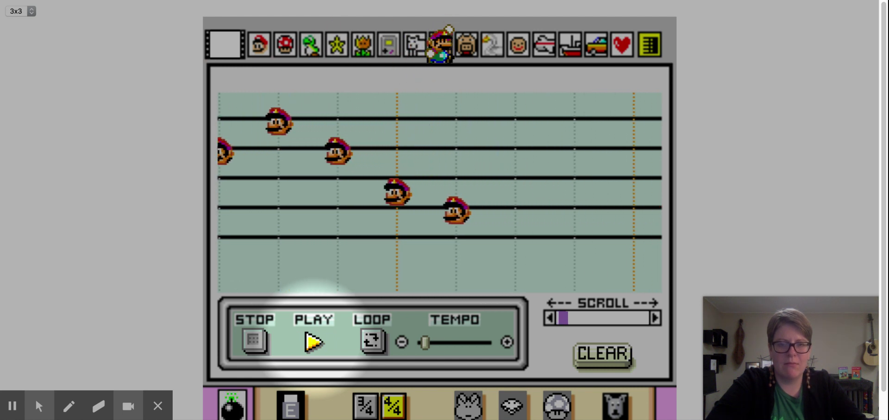
pyautogui.click(254, 343)
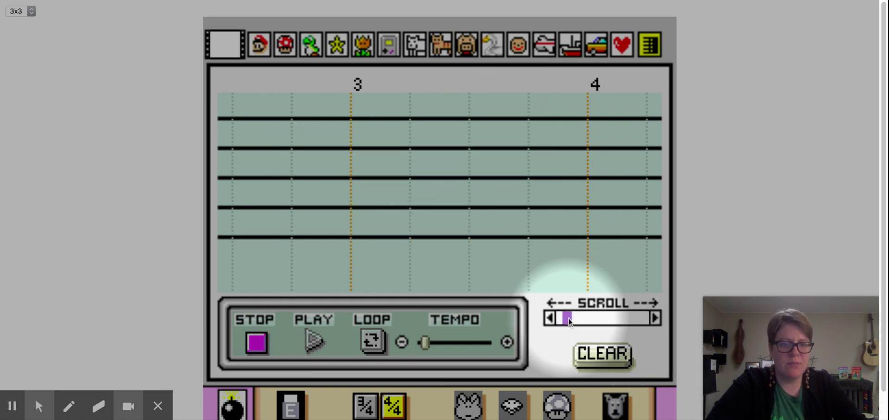
pyautogui.moveTo(570, 321); pyautogui.dragTo(561, 319)
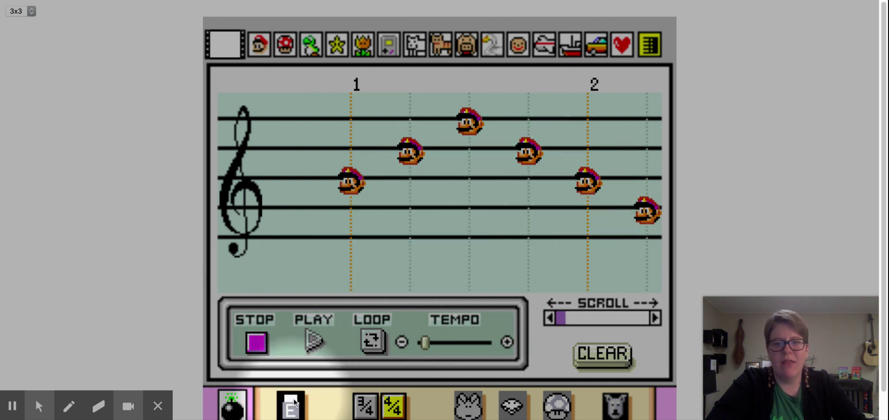
# Erase both second-line Mario notes and the final fourth-line note with the eraser.
pyautogui.scroll(-1, 296, 402)
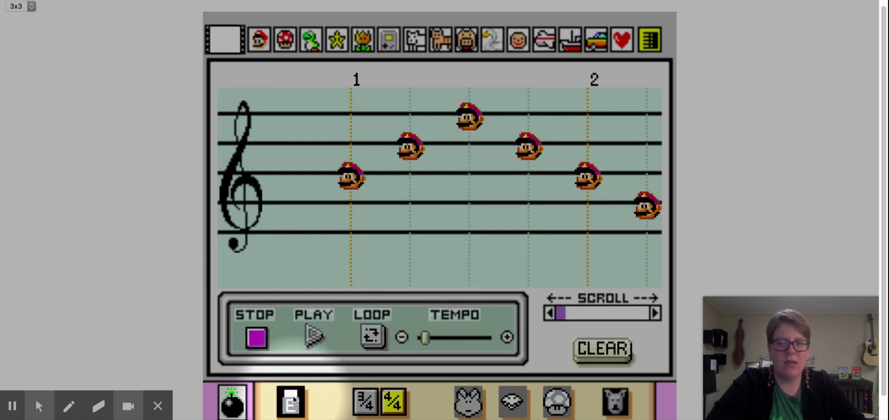
pyautogui.click(297, 408)
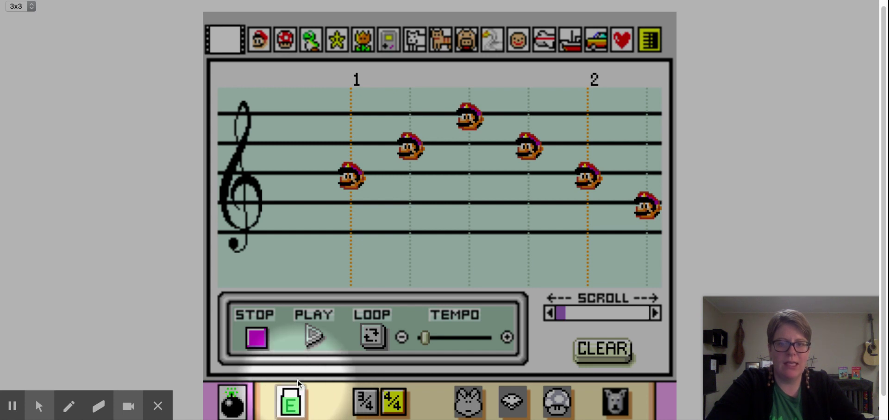
pyautogui.click(526, 152)
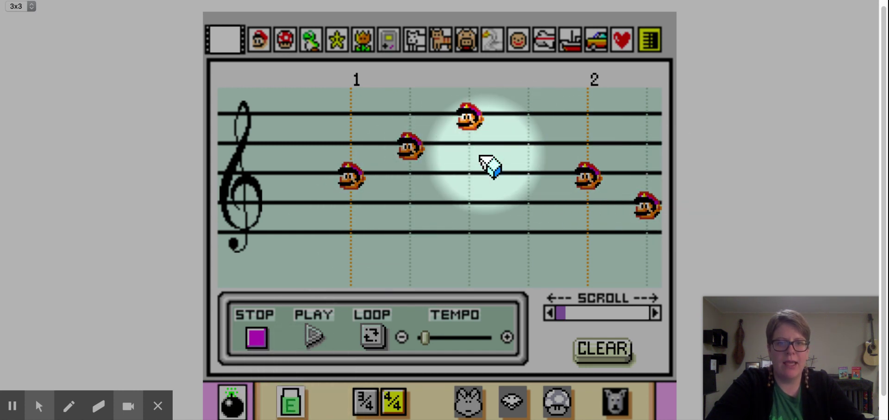
pyautogui.click(410, 149)
pyautogui.click(647, 206)
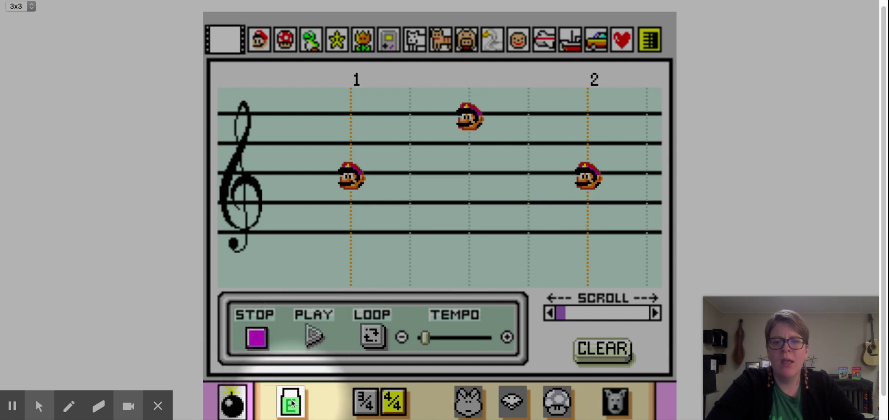
pyautogui.click(260, 42)
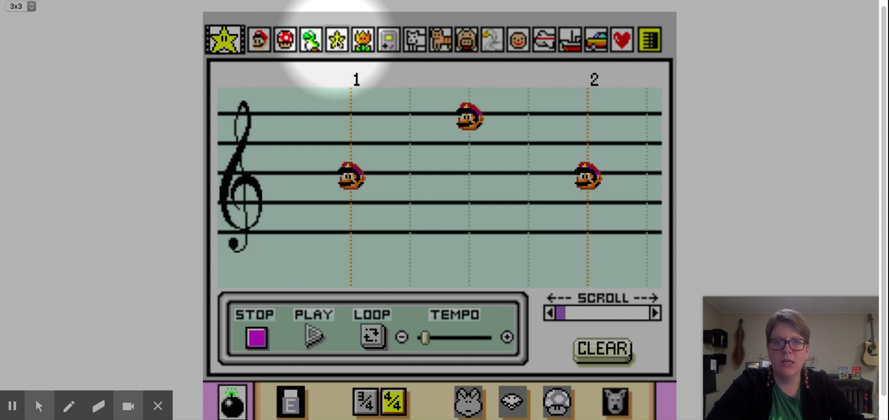
# Add fire-flower notes on the second line after beat 1, then on the top line before and at beat 2.
pyautogui.click(362, 41)
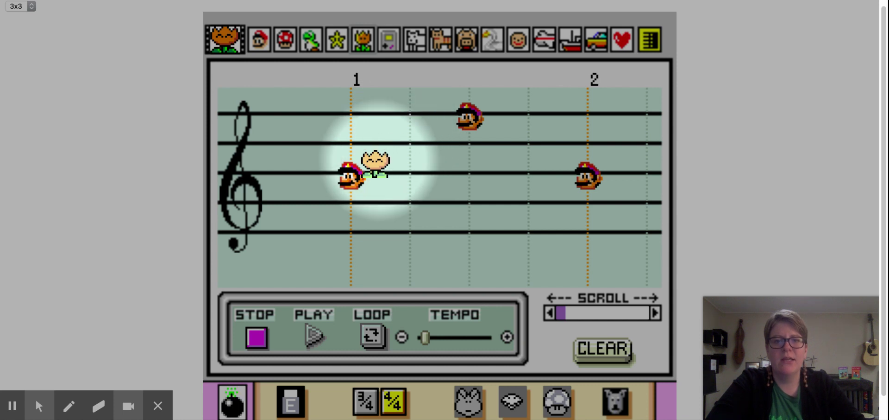
pyautogui.click(408, 143)
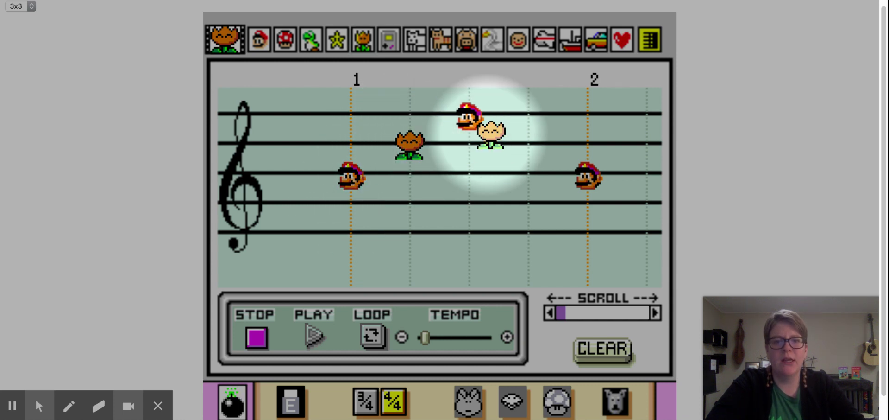
pyautogui.click(529, 113)
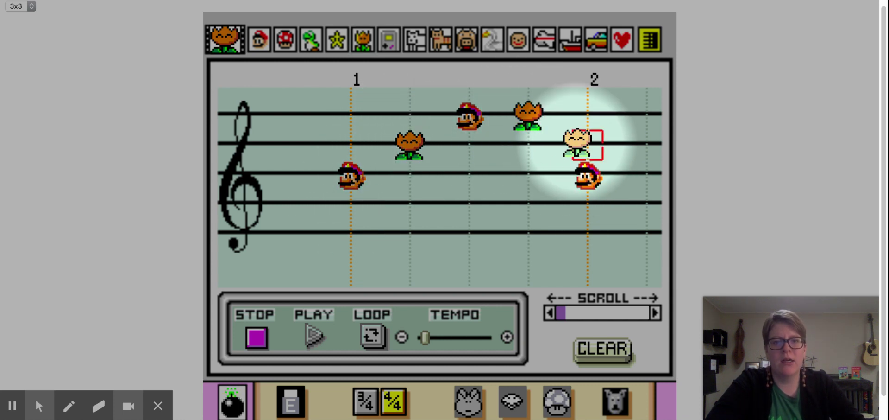
pyautogui.click(587, 113)
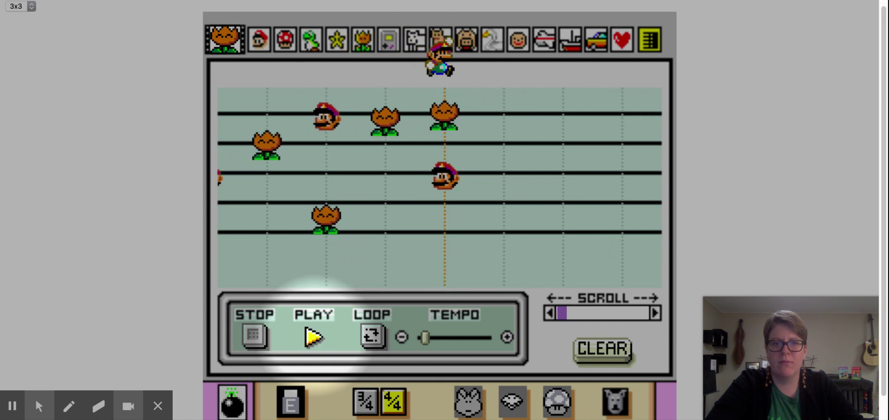
# Stop playback, rewind to measure 1, raise the tempo and replay the tune.
pyautogui.click(256, 337)
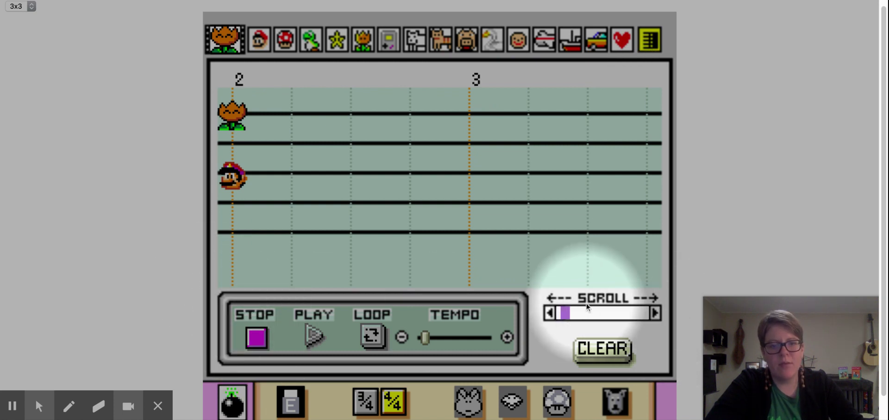
pyautogui.click(556, 311)
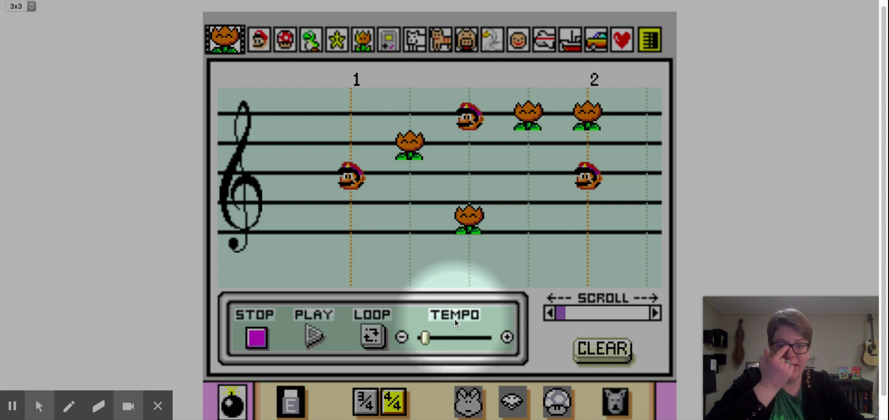
pyautogui.click(426, 339)
pyautogui.moveTo(426, 340); pyautogui.dragTo(459, 338)
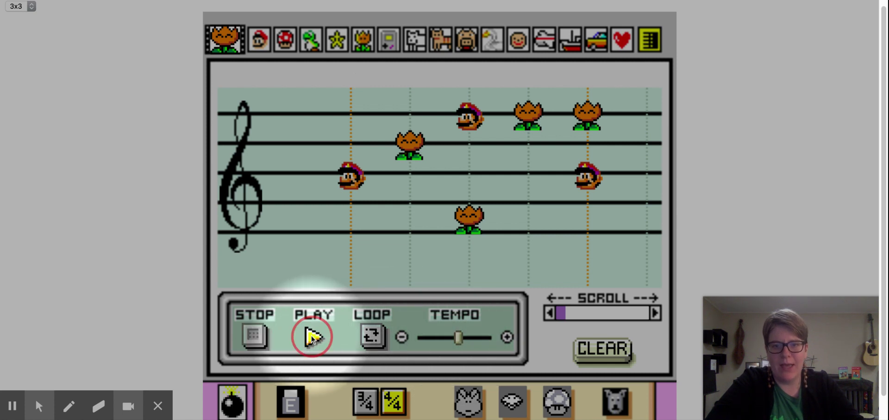
pyautogui.click(312, 337)
pyautogui.click(254, 340)
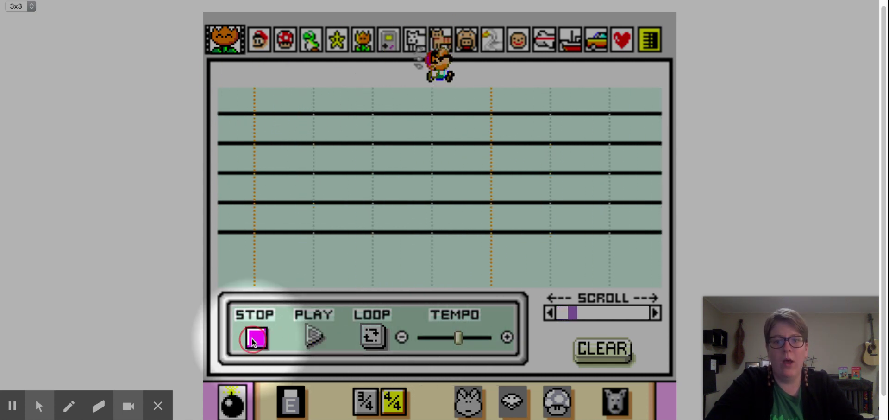
# Ease the tempo back down slightly, rewind, and choose Yoshi as the note sound.
pyautogui.moveTo(460, 340); pyautogui.dragTo(434, 340)
pyautogui.moveTo(577, 314); pyautogui.dragTo(510, 312)
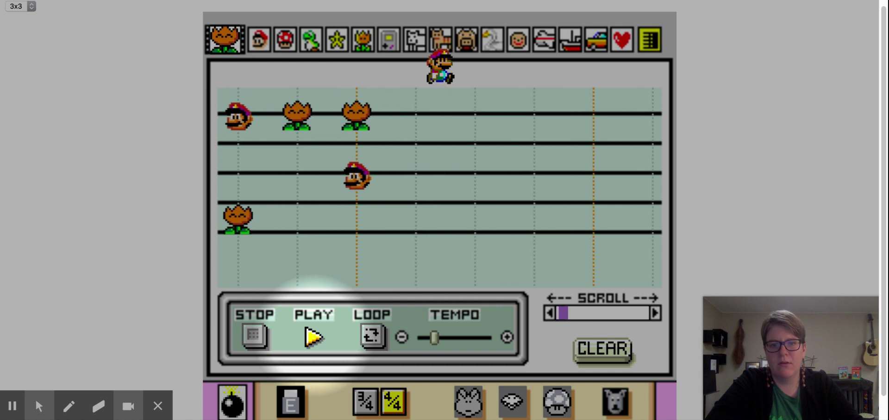
pyautogui.click(263, 340)
pyautogui.moveTo(568, 313)
pyautogui.mouseDown()
pyautogui.moveTo(559, 315)
pyautogui.moveTo(569, 318)
pyautogui.mouseUp()
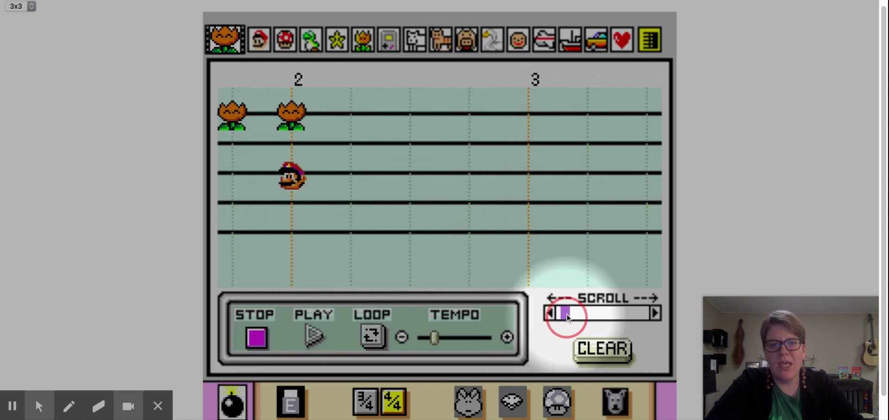
pyautogui.click(314, 46)
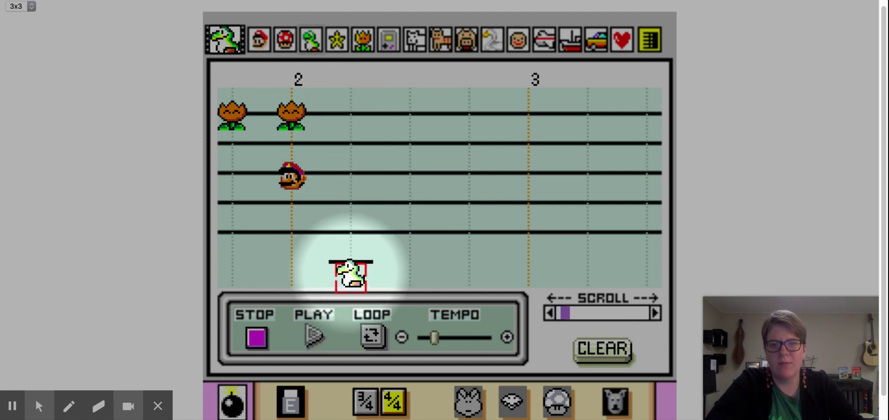
# Place three rising Yoshi notes below the staff, then two star notes on the middle line.
pyautogui.click(351, 276)
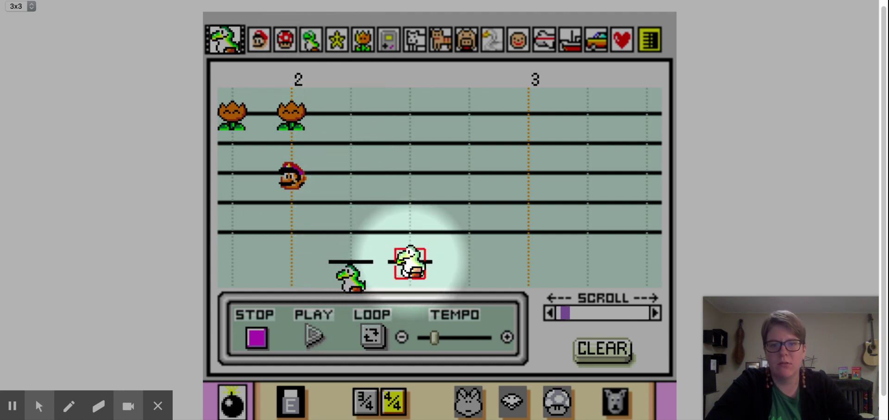
pyautogui.click(411, 263)
pyautogui.click(469, 234)
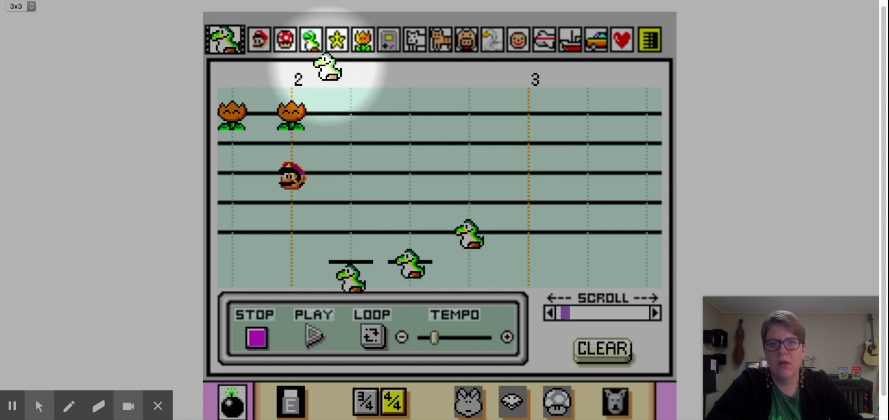
pyautogui.click(337, 40)
pyautogui.click(409, 175)
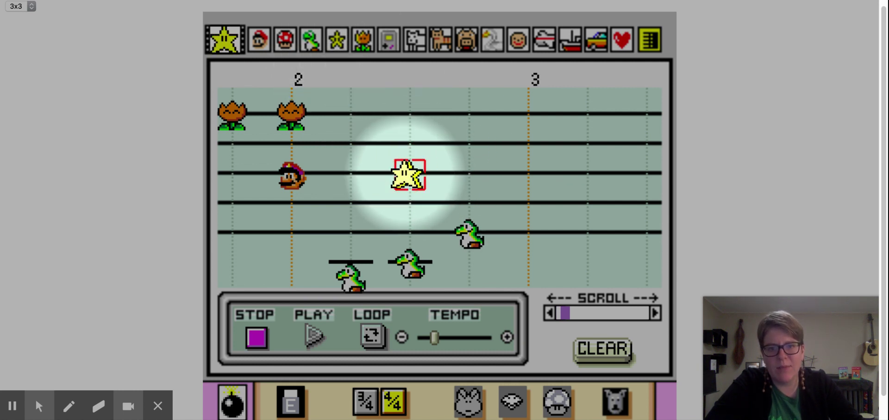
pyautogui.click(468, 174)
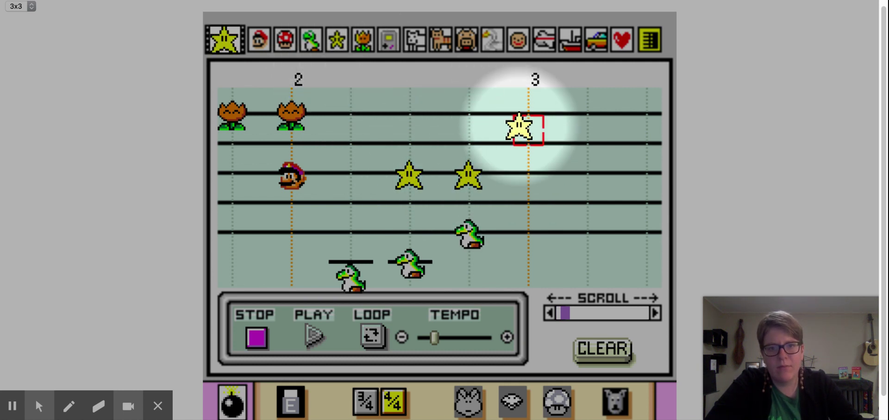
# Erase both star notes and the lowest Yoshi note.
pyautogui.click(288, 407)
pyautogui.click(468, 175)
pyautogui.click(350, 277)
pyautogui.click(409, 175)
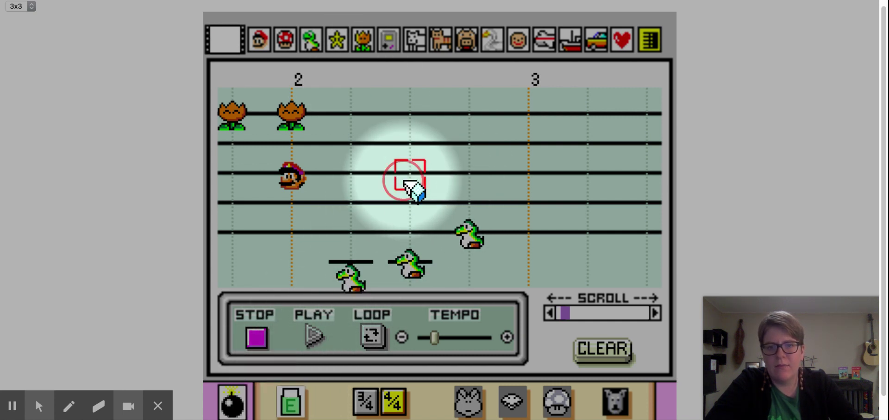
# Place three Game Boy notes stepping down top, second and middle lines from bar 3.
pyautogui.click(387, 40)
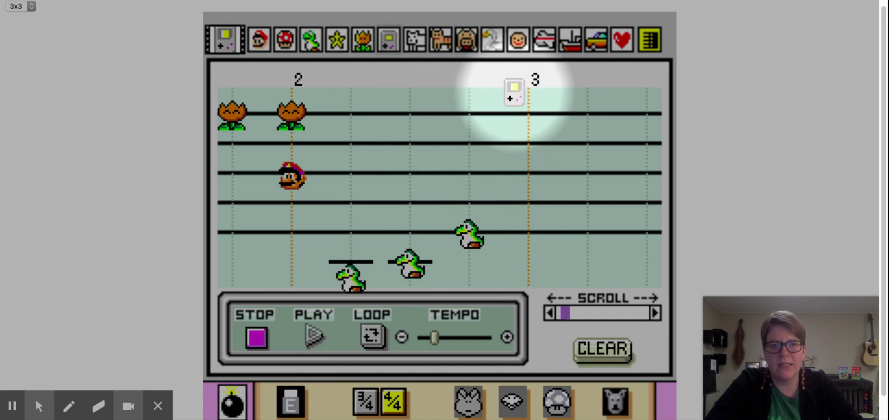
pyautogui.click(529, 115)
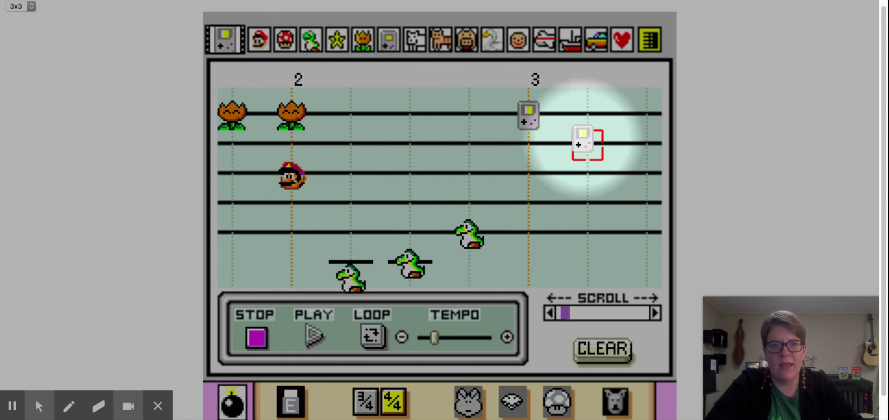
pyautogui.click(588, 144)
pyautogui.click(647, 174)
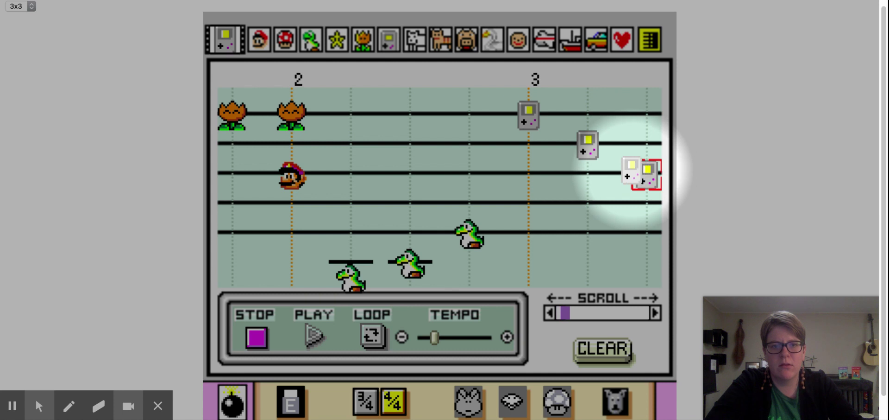
# Place three dog notes in a row on the middle line.
pyautogui.click(418, 46)
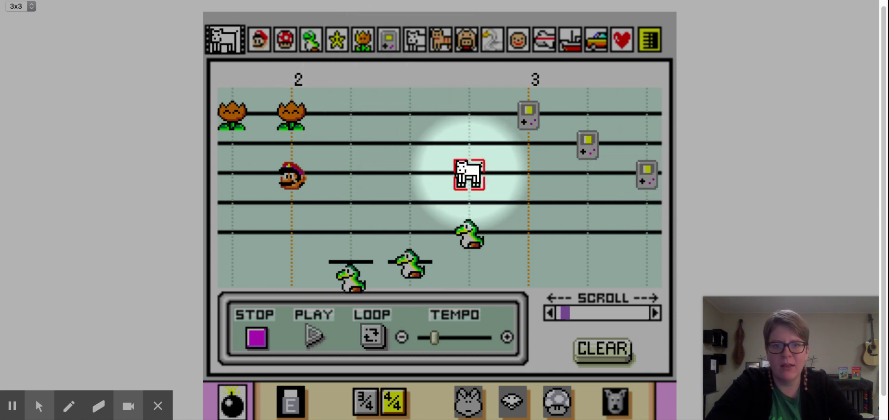
pyautogui.click(469, 175)
pyautogui.click(528, 174)
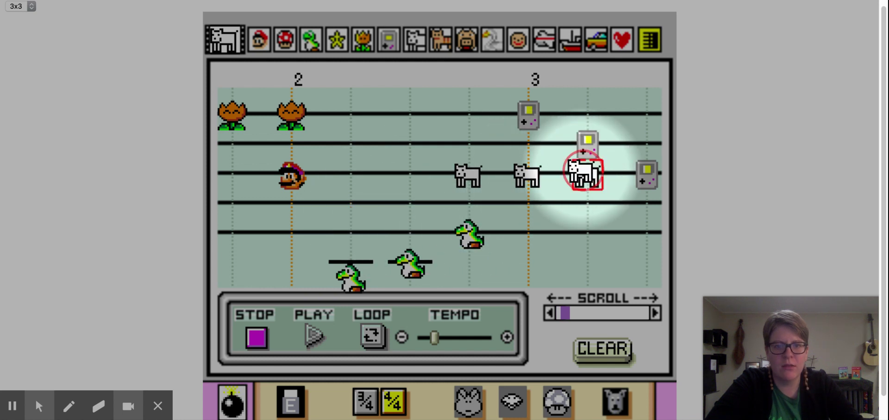
pyautogui.click(585, 174)
pyautogui.click(449, 51)
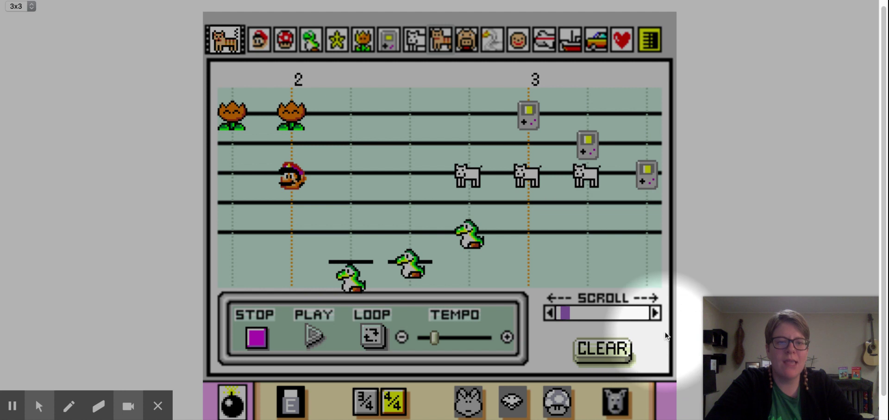
# Bring bars 3–4 into view, place five cat notes rising bottom to top line, and a middle-line pig note.
pyautogui.click(655, 311)
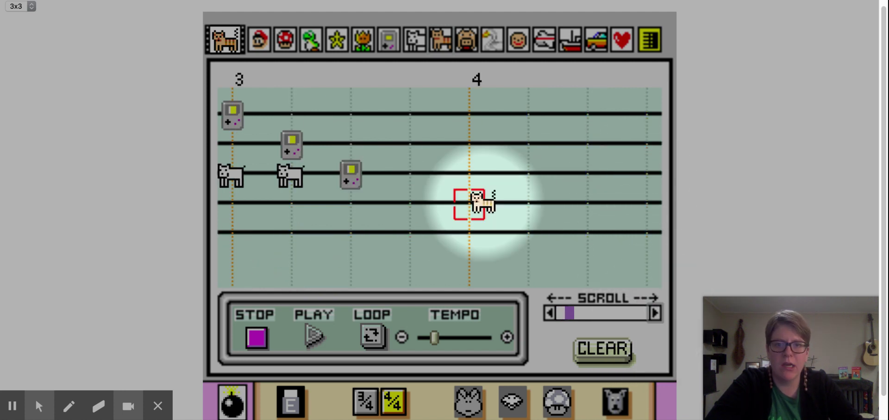
pyautogui.click(411, 234)
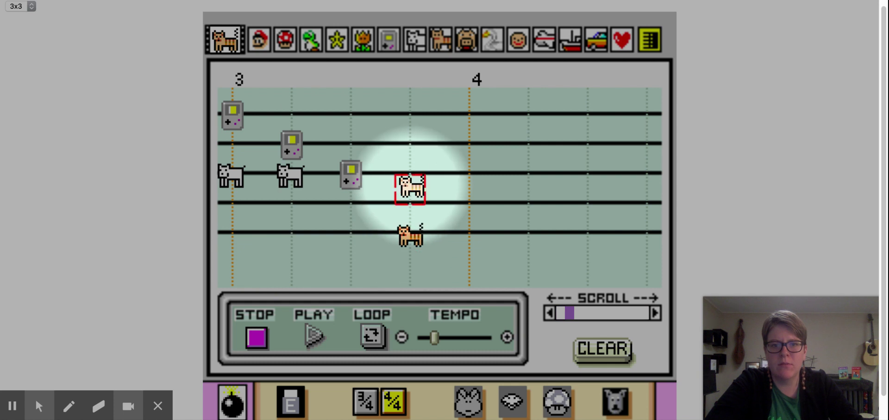
pyautogui.click(469, 204)
pyautogui.click(528, 175)
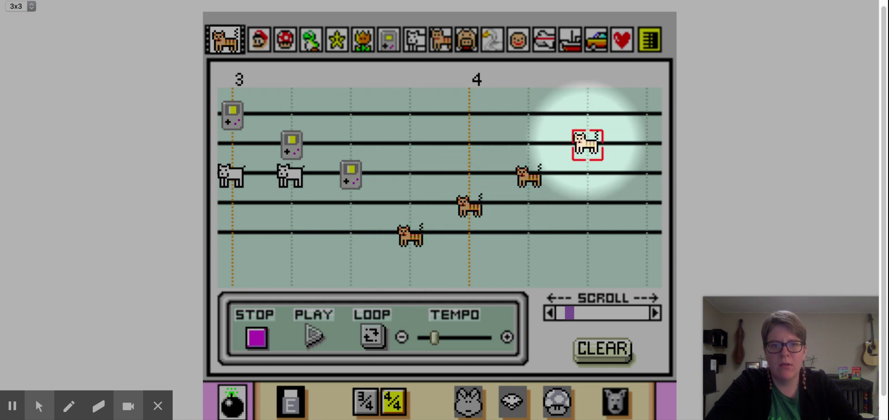
pyautogui.click(587, 144)
pyautogui.click(647, 115)
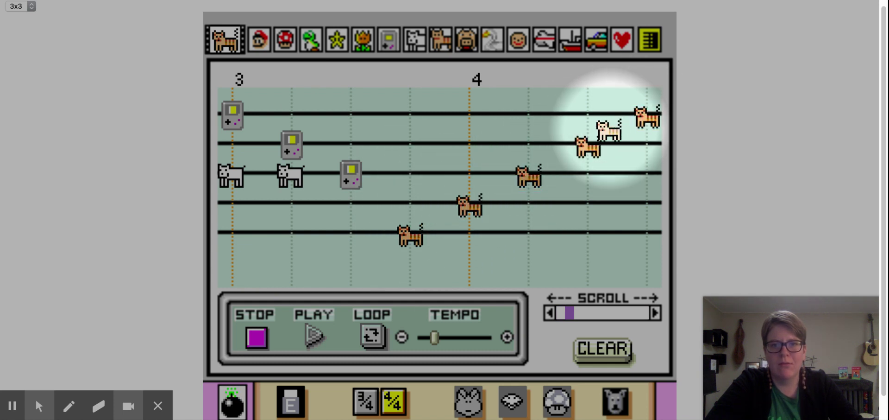
pyautogui.click(466, 46)
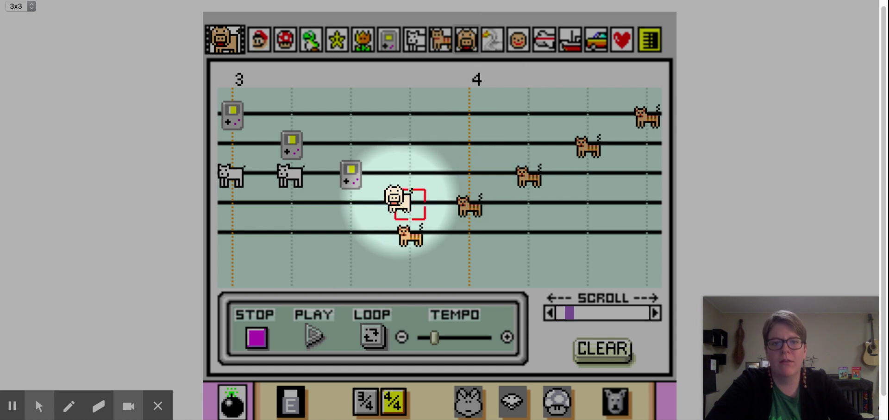
pyautogui.click(411, 175)
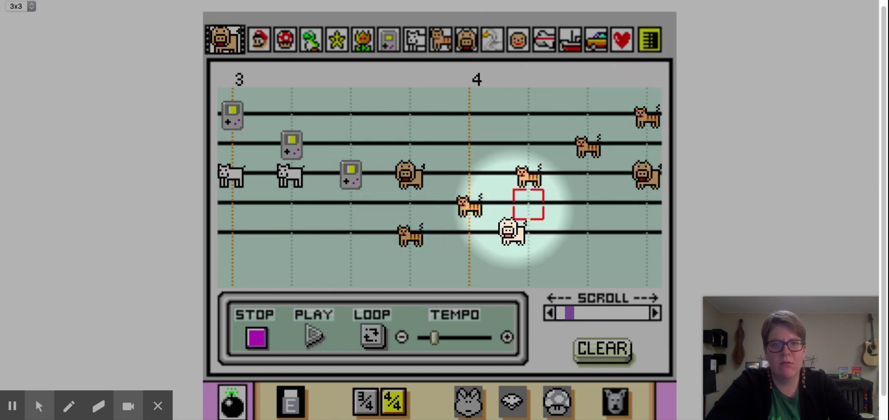
# Scroll to bars 4–5 and add six swan notes on the bottom, fourth and second lines.
pyautogui.click(655, 313)
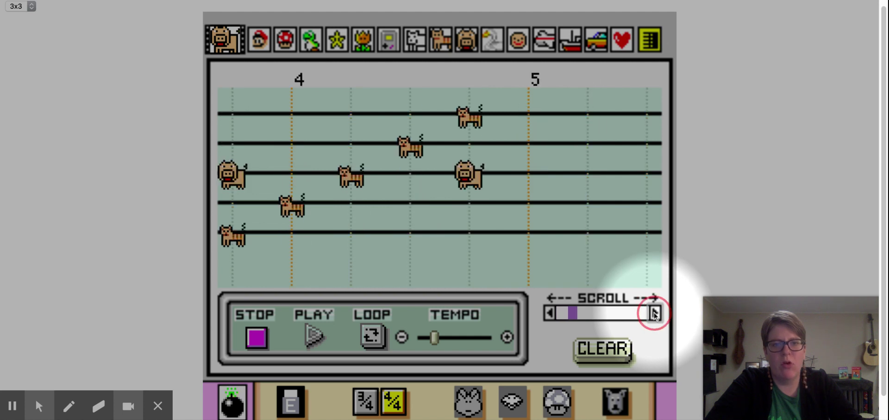
pyautogui.click(493, 40)
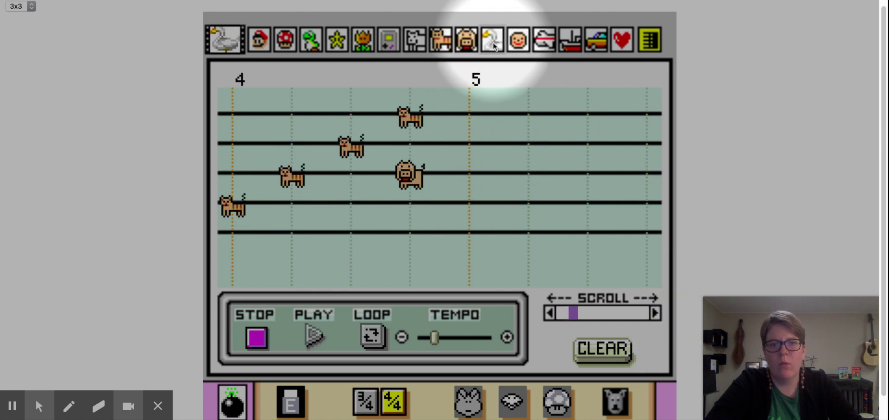
pyautogui.click(410, 234)
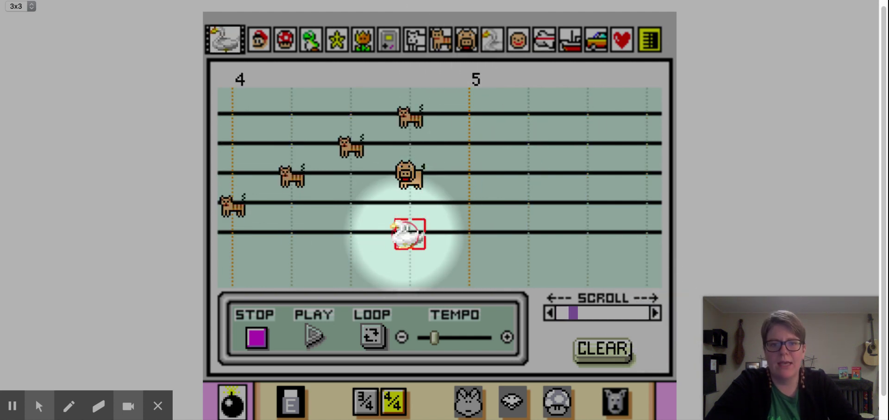
pyautogui.click(351, 234)
pyautogui.click(351, 204)
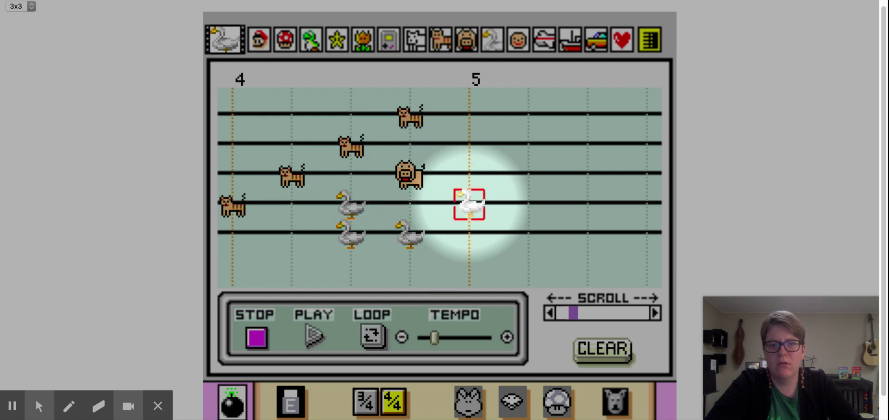
pyautogui.click(470, 204)
pyautogui.click(529, 204)
pyautogui.click(528, 144)
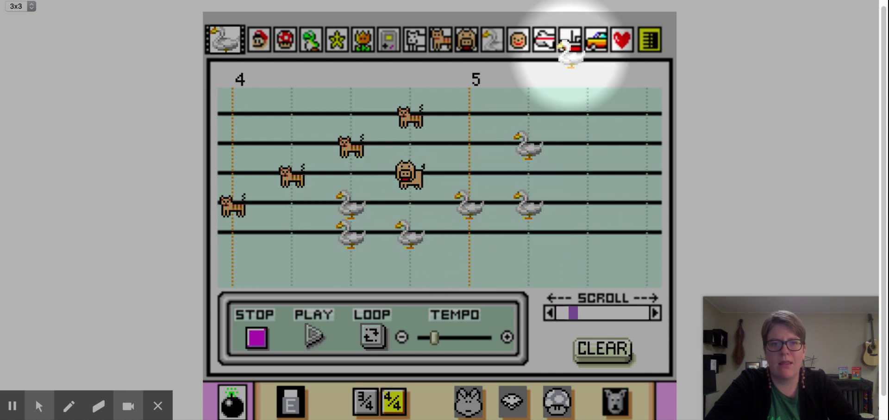
# Place a face note on the top line and scroll toward bar 6.
pyautogui.click(526, 48)
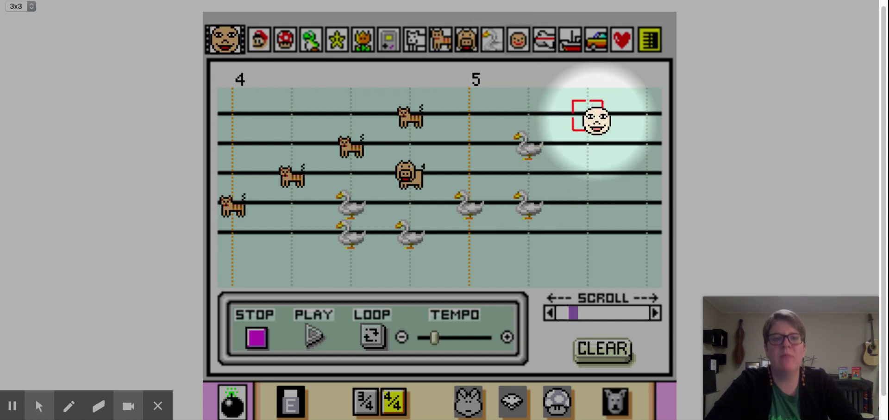
pyautogui.click(595, 116)
pyautogui.click(545, 49)
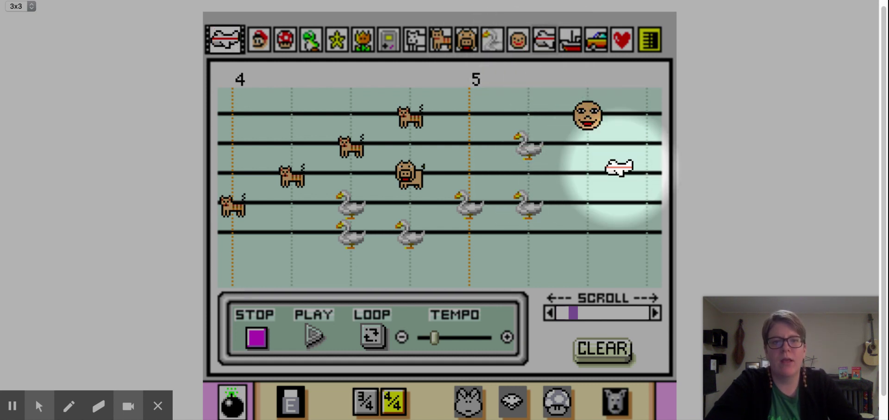
pyautogui.moveTo(571, 315); pyautogui.dragTo(578, 316)
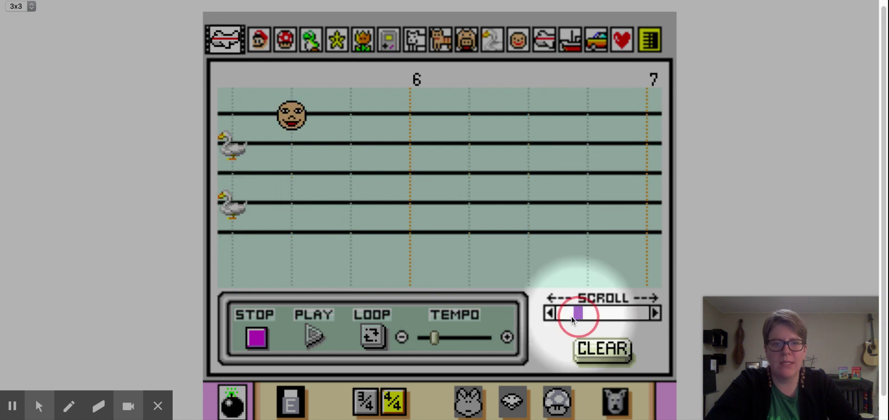
# Place seven airplane notes dipping from the second line to the bottom line and back up across bars 6–7.
pyautogui.click(292, 144)
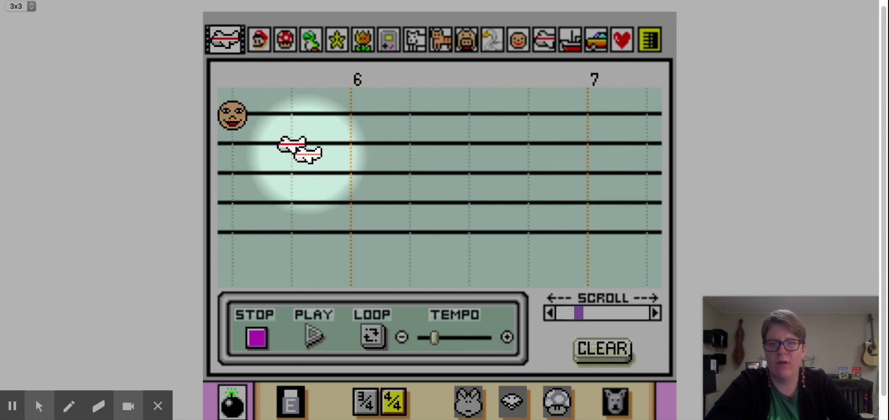
pyautogui.click(351, 174)
pyautogui.click(411, 203)
pyautogui.click(469, 227)
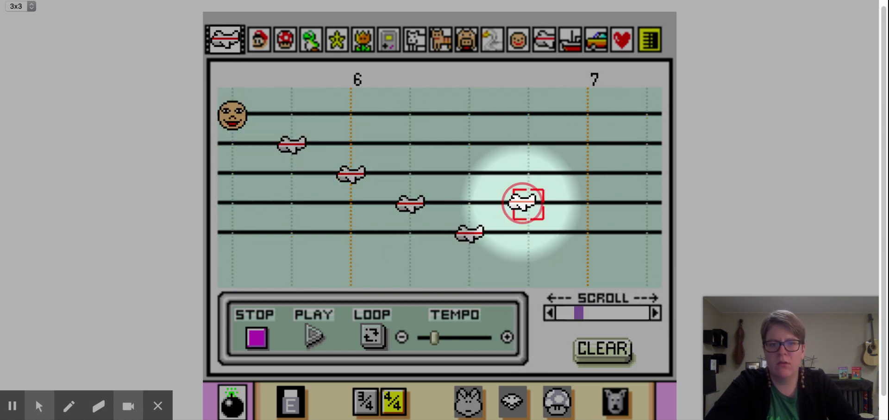
pyautogui.click(529, 203)
pyautogui.click(587, 173)
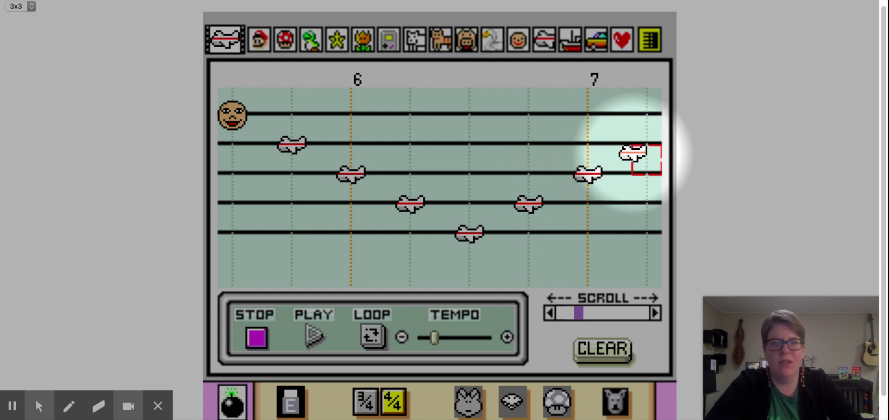
pyautogui.click(647, 145)
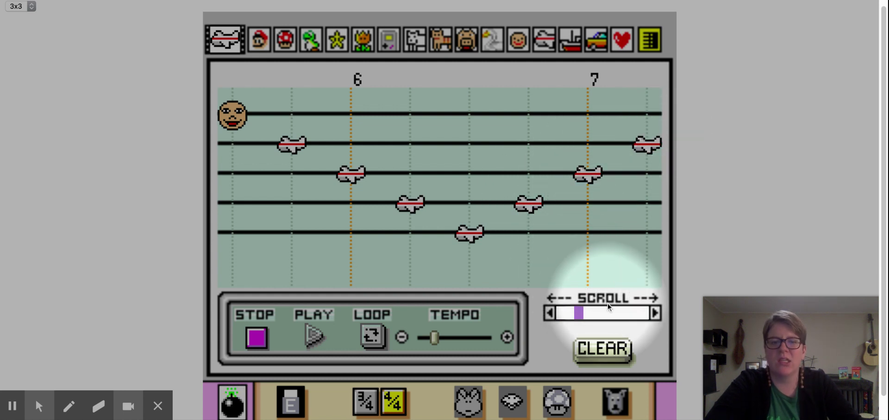
pyautogui.click(658, 315)
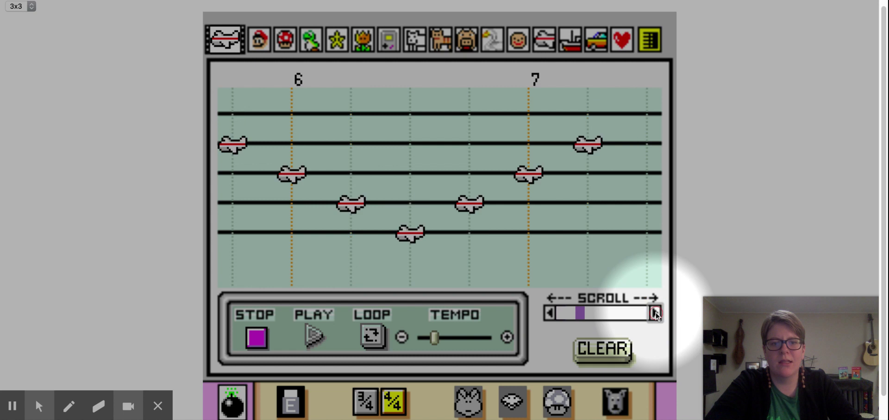
# Place three ship notes in measure 7, one on the middle line and two on the second line.
pyautogui.click(573, 45)
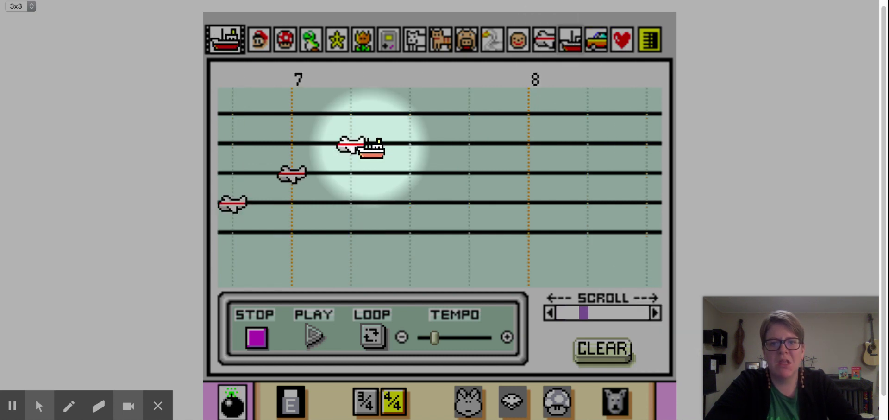
pyautogui.click(351, 176)
pyautogui.click(292, 145)
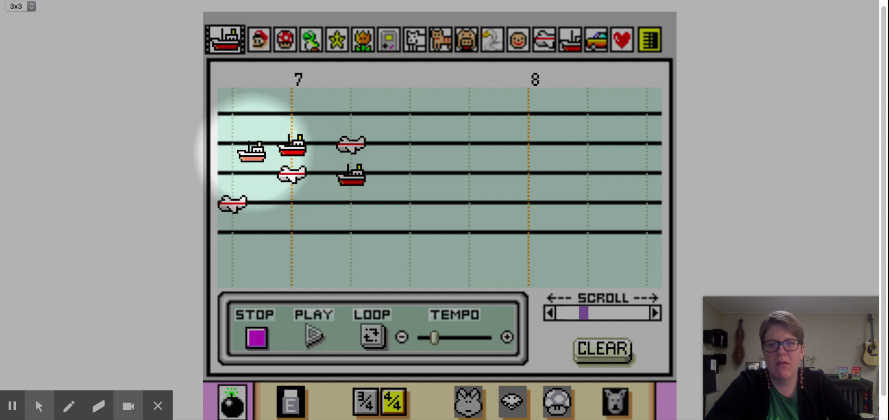
pyautogui.click(233, 145)
# Add car notes stepping down top, second and middle lines, then stack a full car chord at bar 8.
pyautogui.click(594, 45)
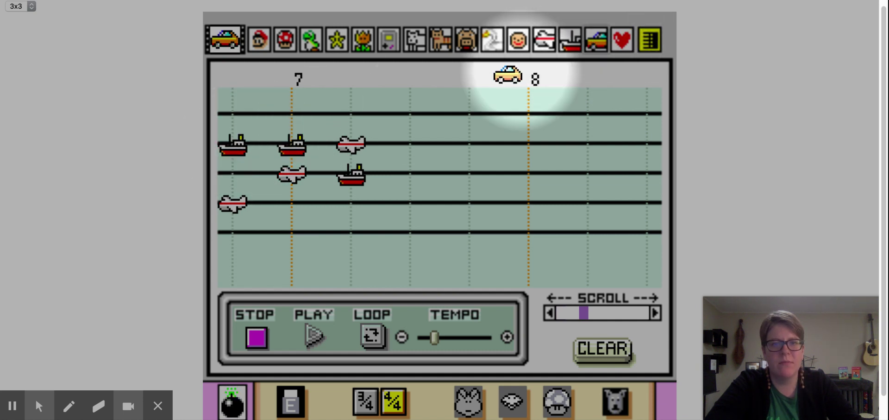
pyautogui.click(410, 115)
pyautogui.click(469, 145)
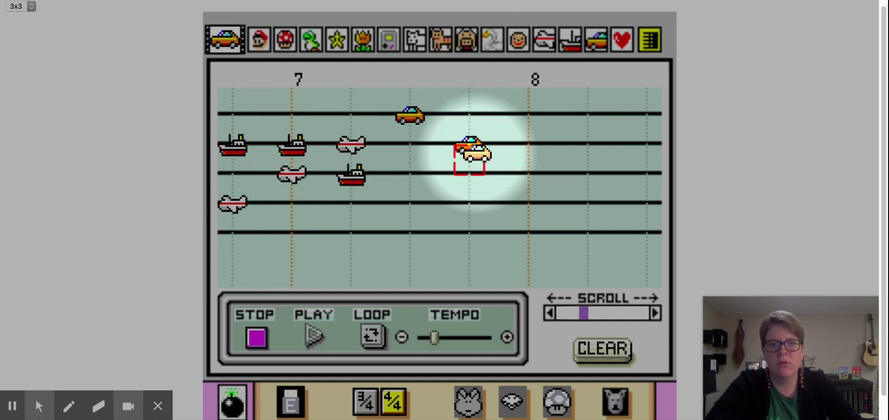
pyautogui.click(528, 175)
pyautogui.click(533, 233)
pyautogui.click(528, 115)
pyautogui.click(528, 145)
pyautogui.click(529, 190)
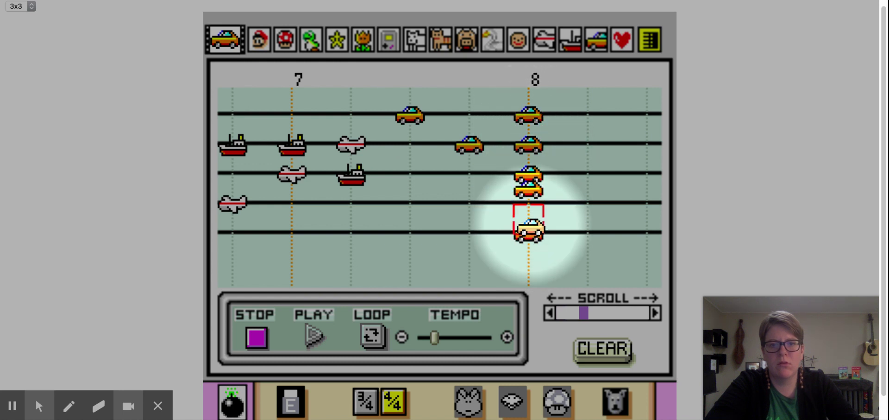
pyautogui.click(528, 219)
pyautogui.click(529, 250)
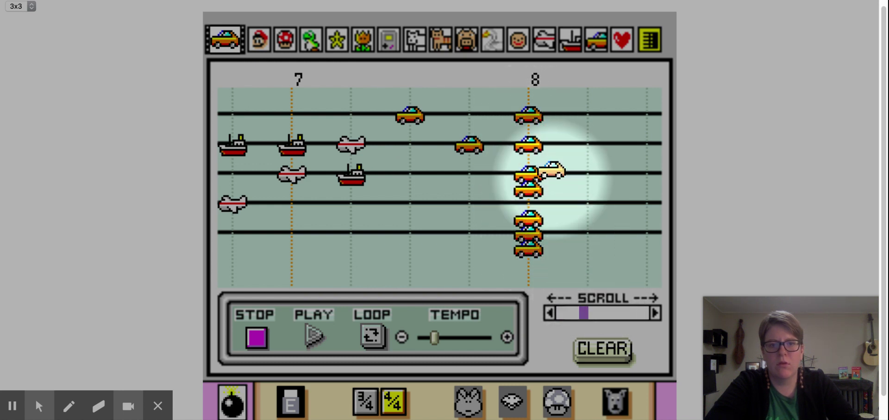
pyautogui.click(623, 42)
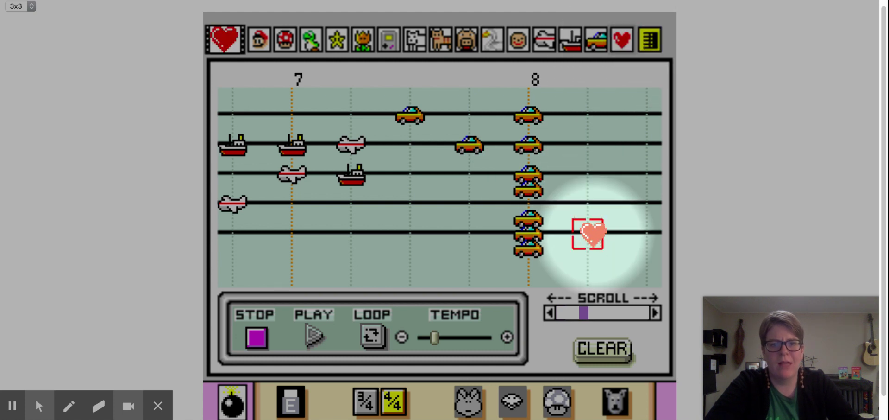
# Place heart notes on the bottom and fourth lines, then advance and add hearts on middle, top and second lines.
pyautogui.click(587, 232)
pyautogui.click(647, 202)
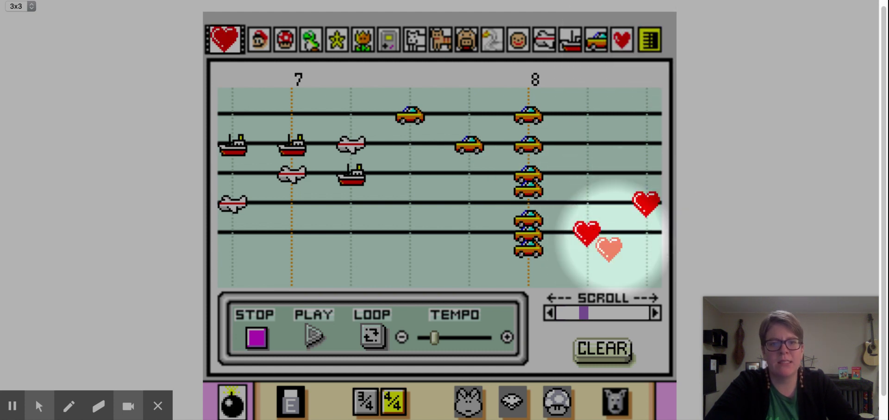
pyautogui.click(655, 313)
pyautogui.click(655, 313)
pyautogui.click(470, 174)
pyautogui.click(470, 115)
pyautogui.click(409, 114)
pyautogui.click(415, 145)
pyautogui.click(470, 144)
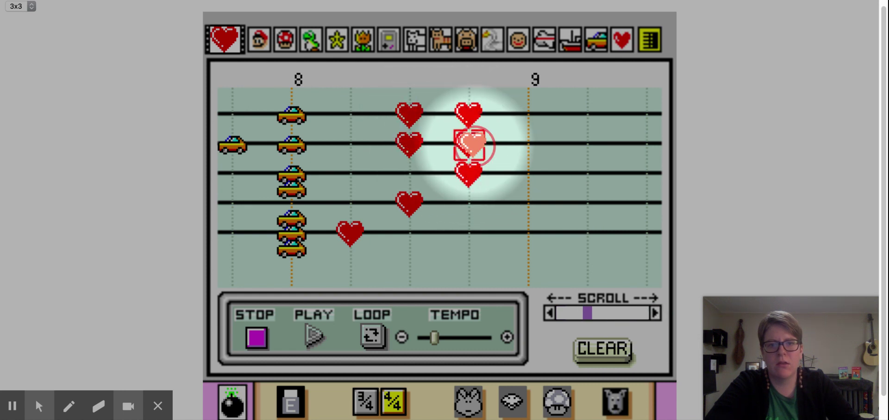
# Continue hearts on the top, second and middle lines, ending on fourth and bottom lines at measure 10.
pyautogui.click(528, 115)
pyautogui.click(587, 144)
pyautogui.click(631, 177)
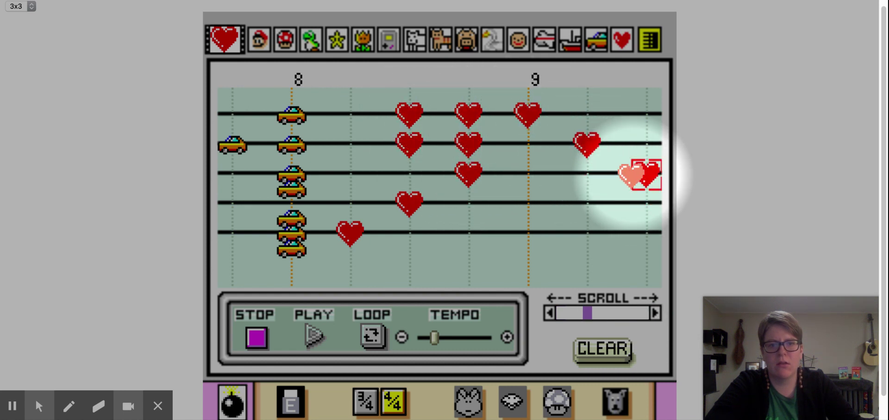
pyautogui.click(655, 313)
pyautogui.click(655, 313)
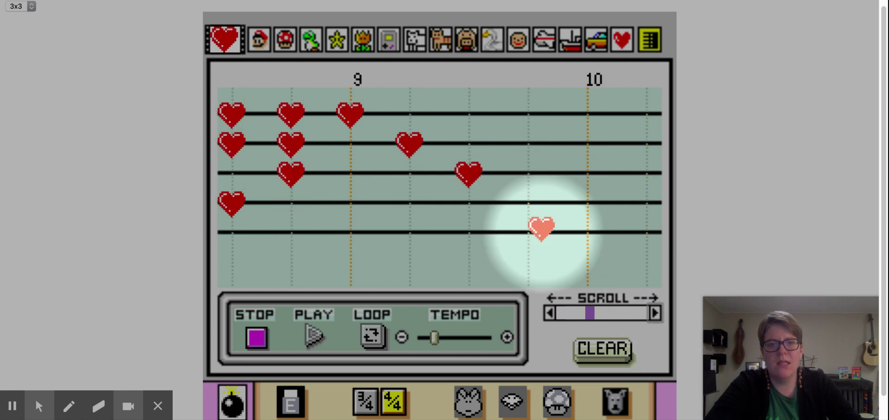
pyautogui.click(528, 202)
pyautogui.click(587, 233)
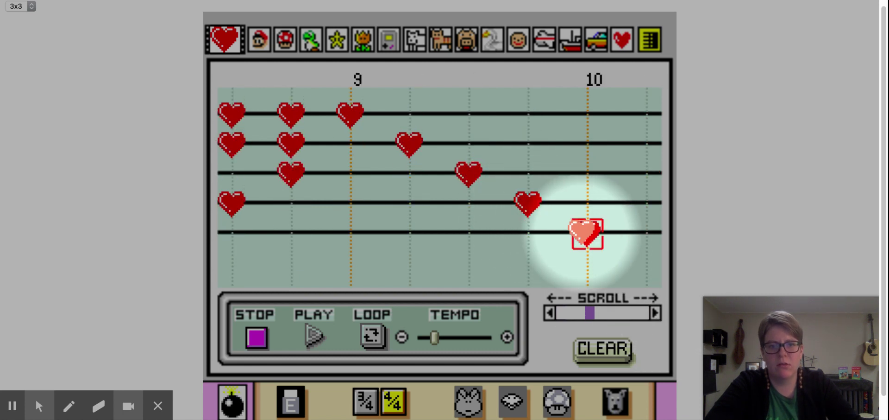
# Place the end bar on the staff just after measure 10.
pyautogui.click(651, 44)
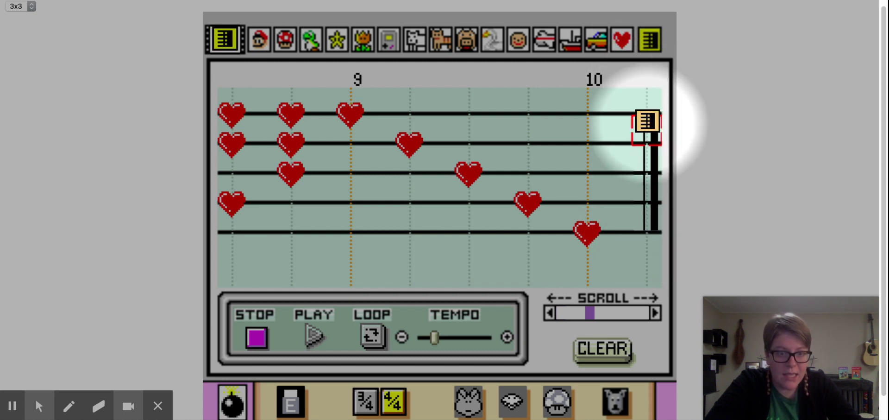
pyautogui.scroll(-1, 645, 274)
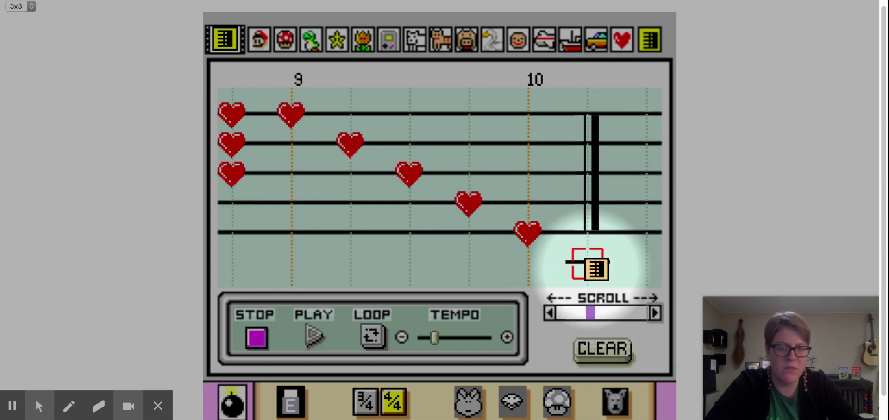
pyautogui.click(592, 316)
pyautogui.moveTo(592, 316); pyautogui.dragTo(559, 313)
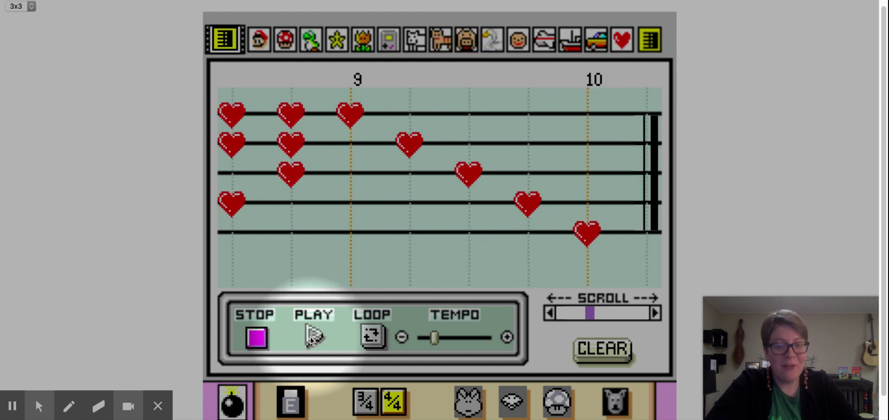
# Nudge the tempo slider slightly faster and turn on looping.
pyautogui.click(433, 338)
pyautogui.moveTo(433, 339)
pyautogui.mouseDown()
pyautogui.moveTo(423, 338)
pyautogui.moveTo(464, 338)
pyautogui.moveTo(438, 338)
pyautogui.mouseUp()
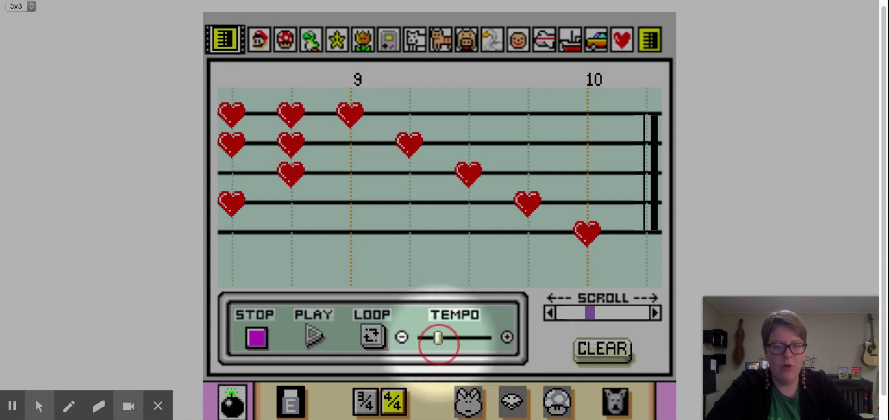
pyautogui.click(372, 338)
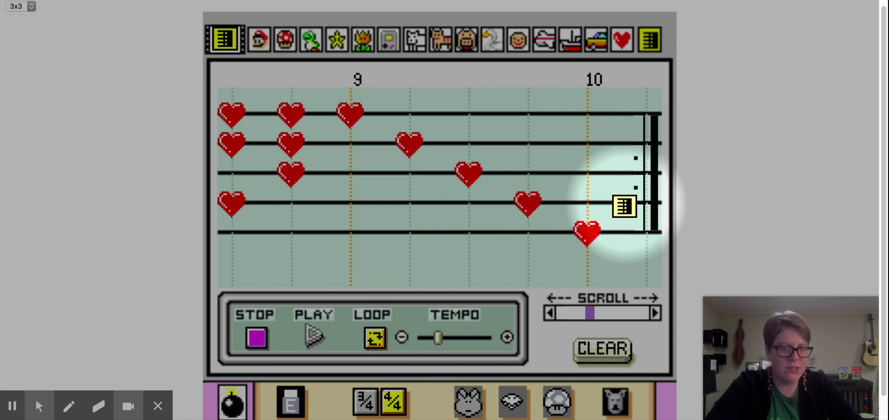
# Play the tune from measure 1, ease the tempo back, stop, then clear the staff.
pyautogui.moveTo(591, 313); pyautogui.dragTo(558, 318)
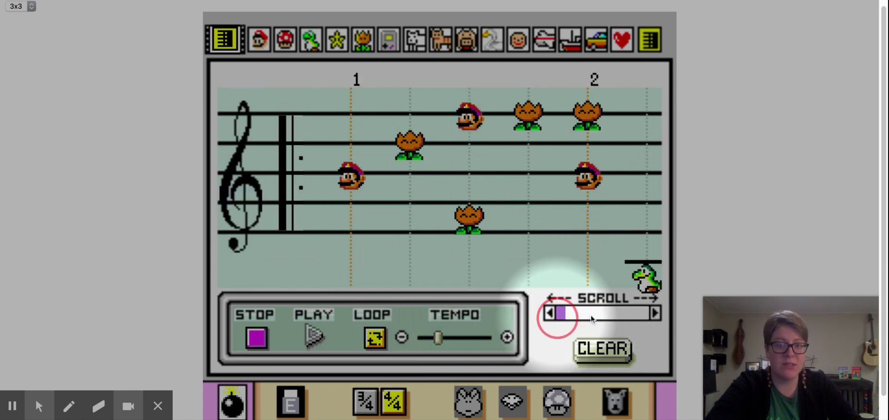
pyautogui.click(313, 338)
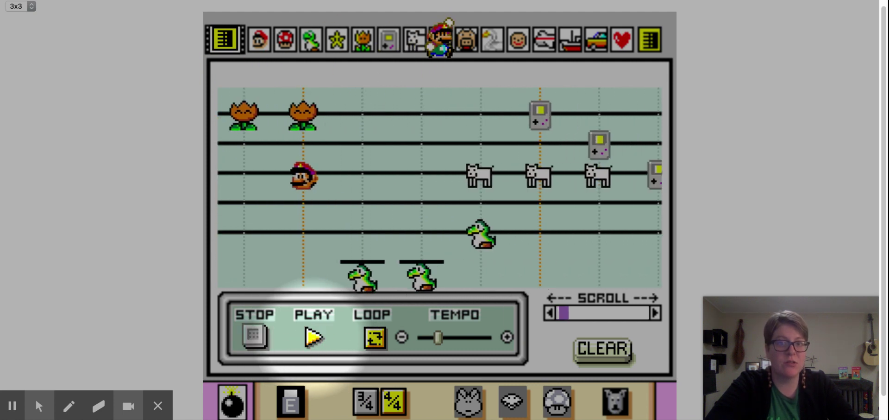
pyautogui.click(438, 337)
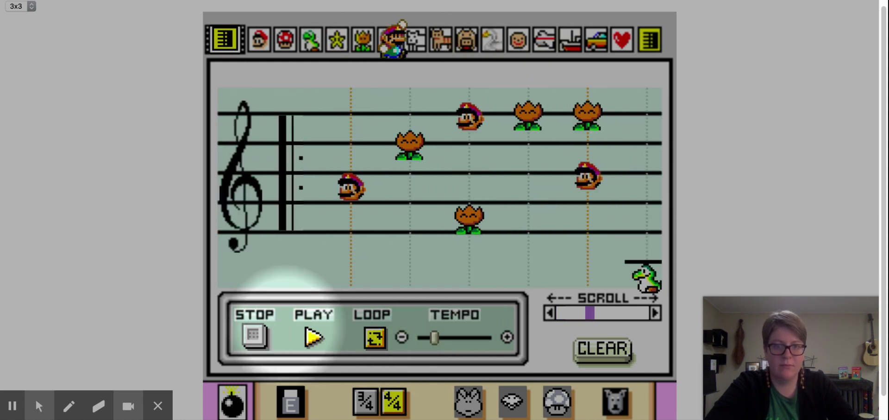
pyautogui.click(249, 339)
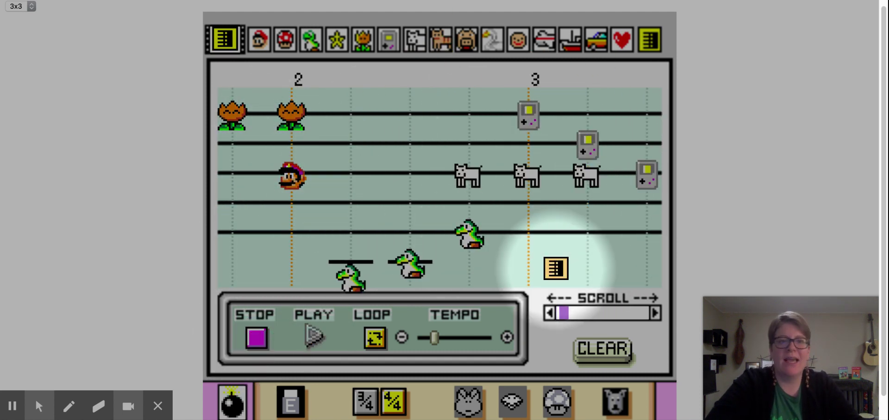
pyautogui.click(528, 274)
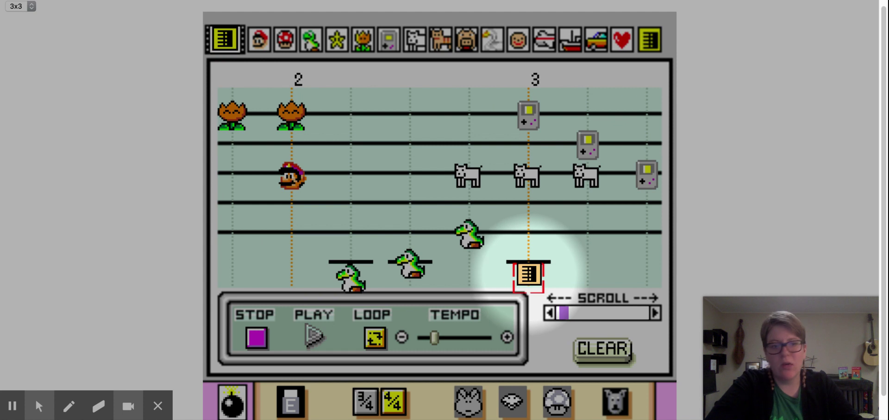
pyautogui.click(601, 355)
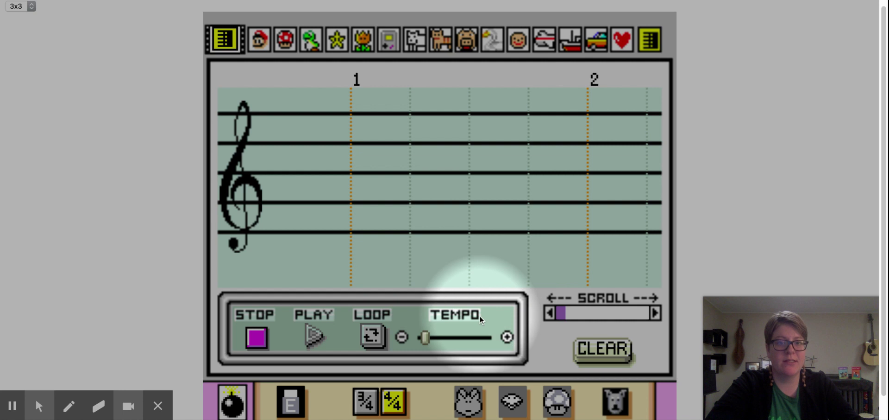
# Drop the end-bar tool and load the frog sample song of fire-flower and swan notes.
pyautogui.click(645, 40)
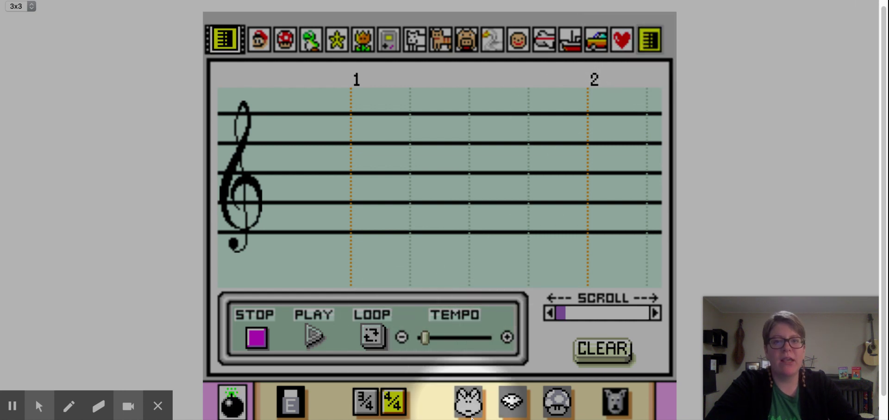
pyautogui.click(604, 406)
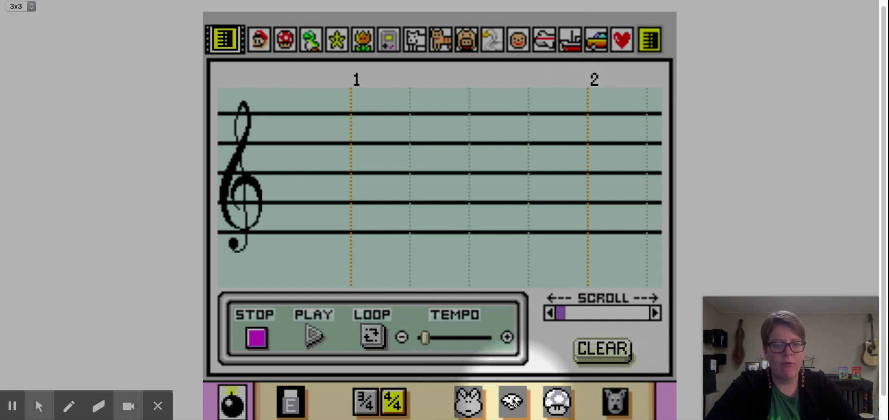
pyautogui.click(473, 403)
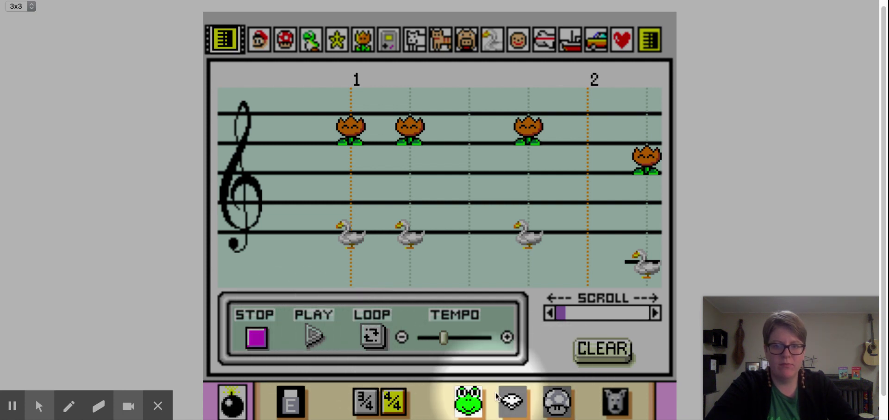
# Play and stop the eye song of star notes, then load the mushroom sample song.
pyautogui.click(515, 402)
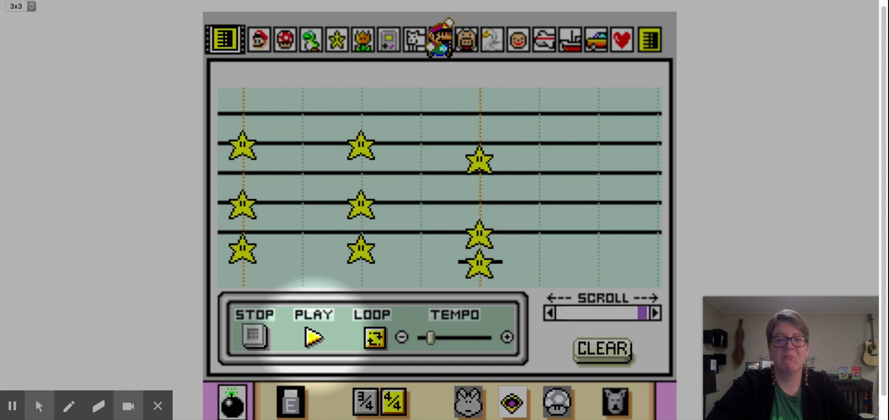
pyautogui.click(259, 339)
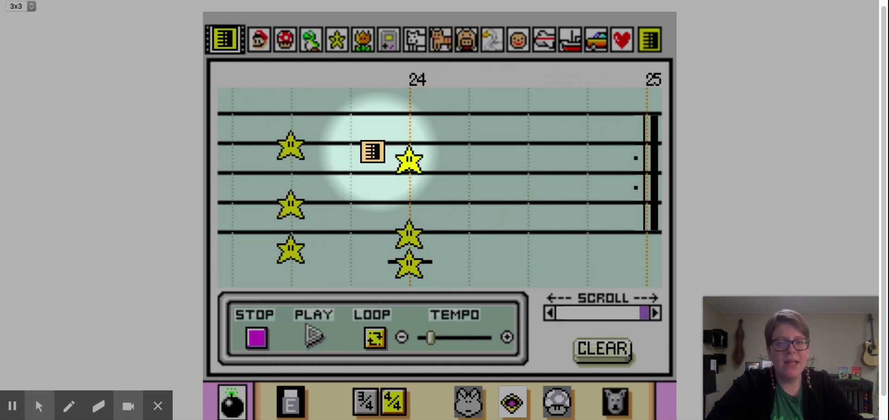
pyautogui.click(645, 316)
pyautogui.click(646, 317)
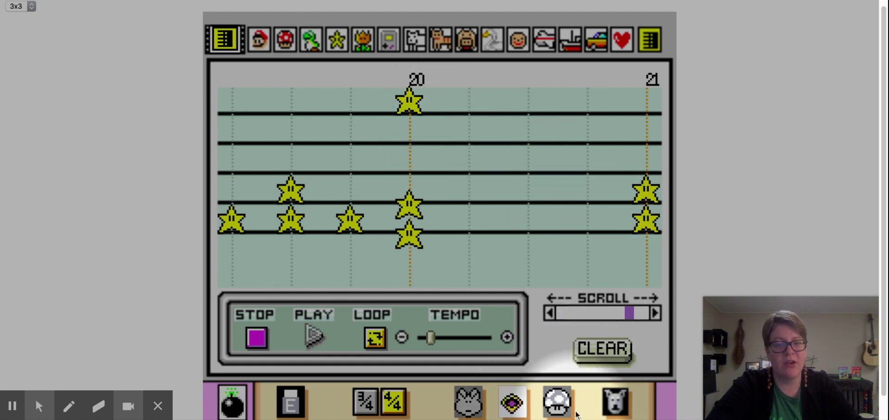
pyautogui.click(558, 405)
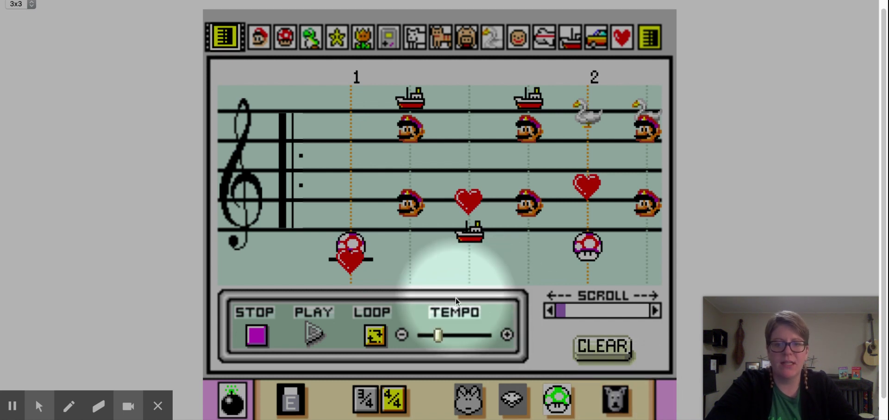
# Add a repeat bar one beat after measure 1, then switch to the eraser and clear all notes.
pyautogui.scroll(-1, 447, 293)
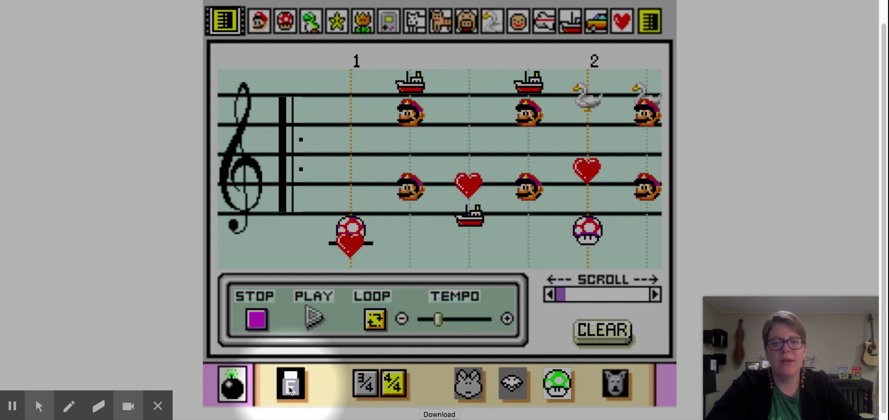
pyautogui.scroll(1, 292, 278)
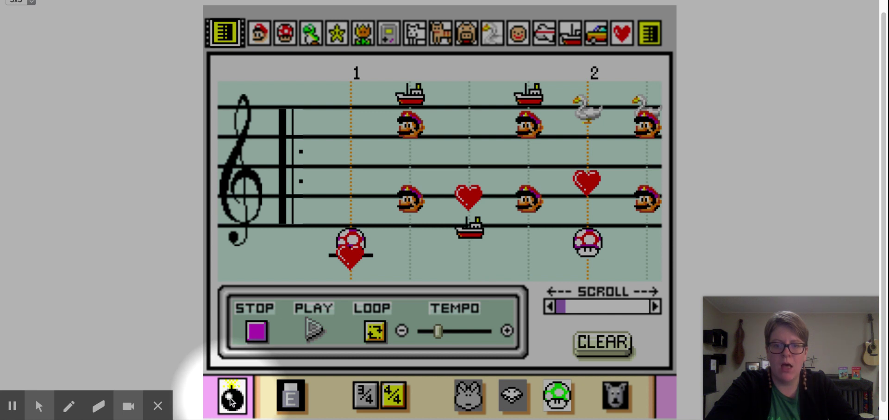
pyautogui.click(291, 332)
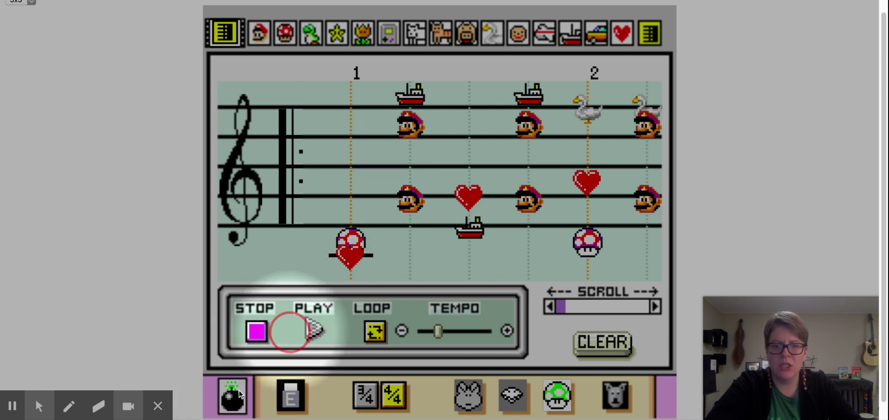
pyautogui.click(411, 149)
pyautogui.click(402, 166)
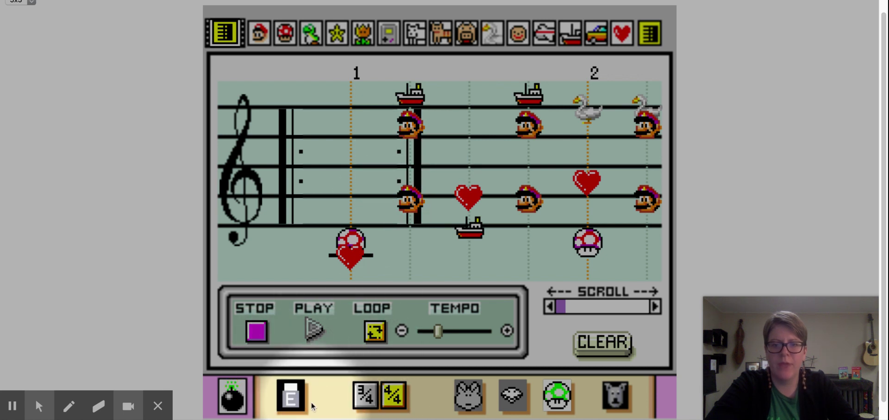
pyautogui.click(291, 396)
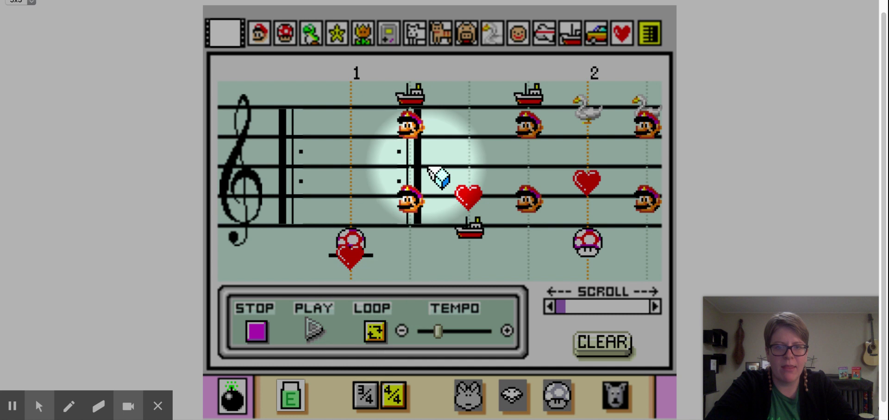
pyautogui.click(604, 345)
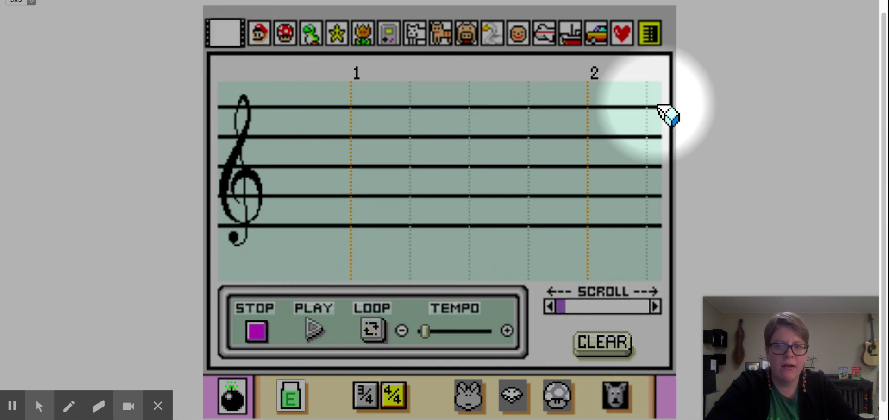